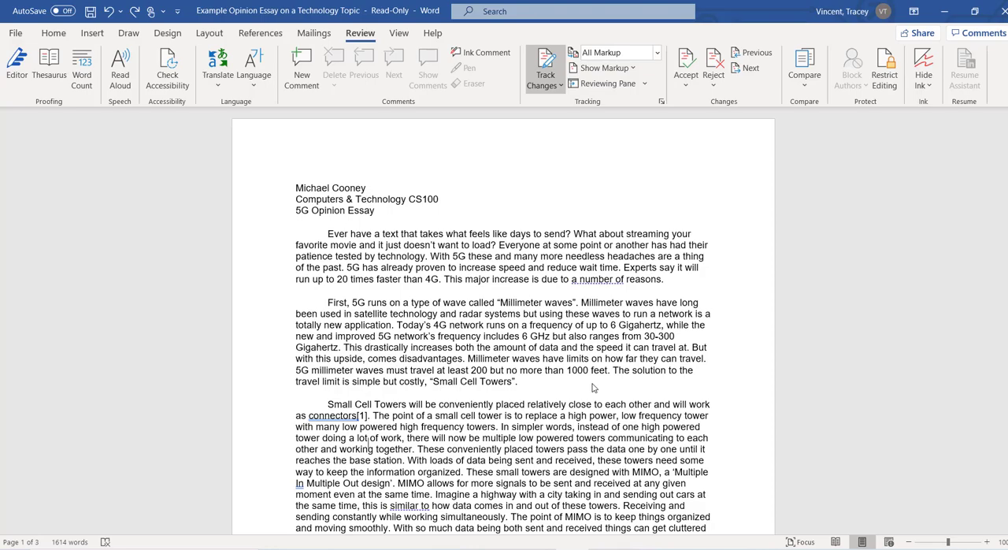
Step: Review the example essay through its references, check the assignment requirements on the Blackboard page, and return to the essay in Word
{"action": "scroll", "coordinate": [594, 387], "scroll_direction": "down", "scroll_amount": 20}
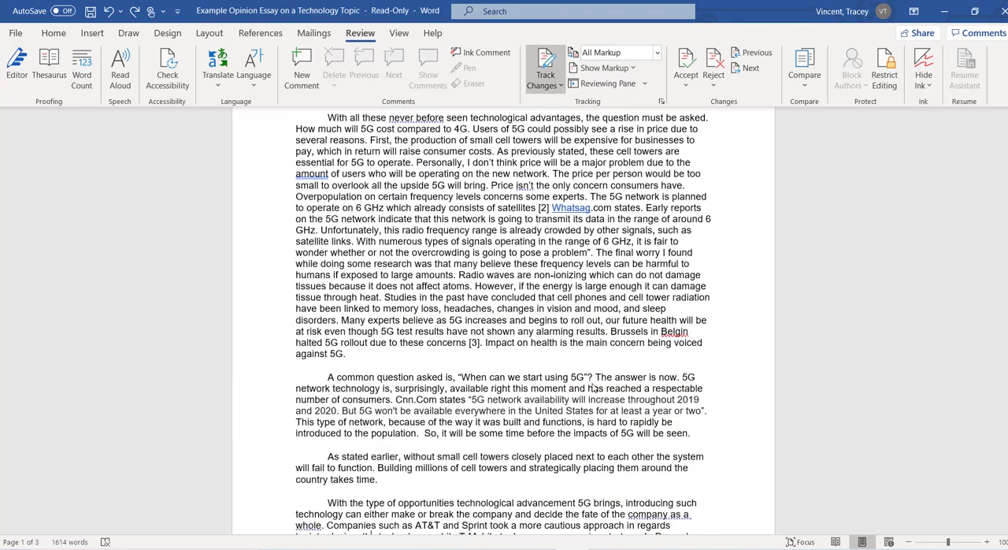
{"action": "scroll", "coordinate": [593, 387], "scroll_direction": "down", "scroll_amount": 10}
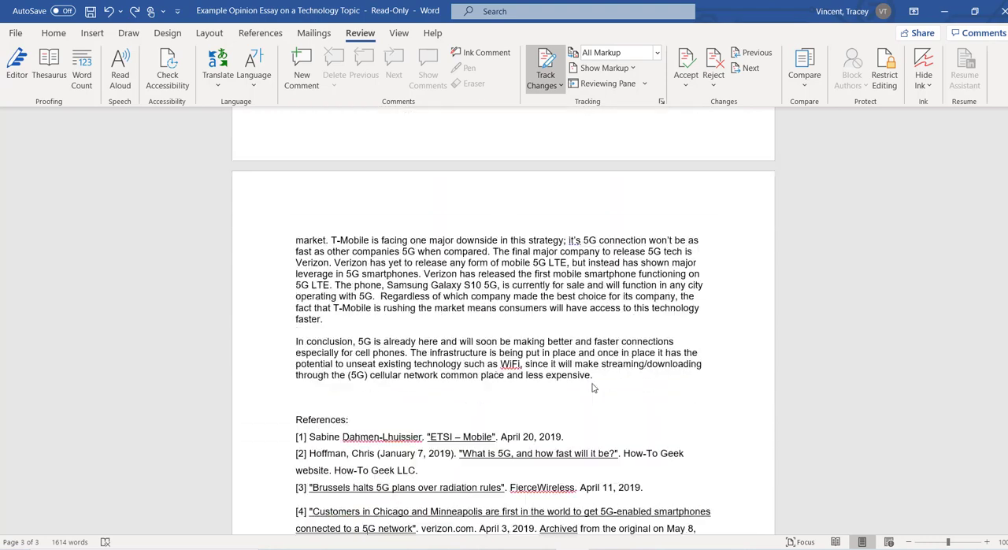
{"action": "scroll", "coordinate": [594, 387], "scroll_direction": "down", "scroll_amount": 1}
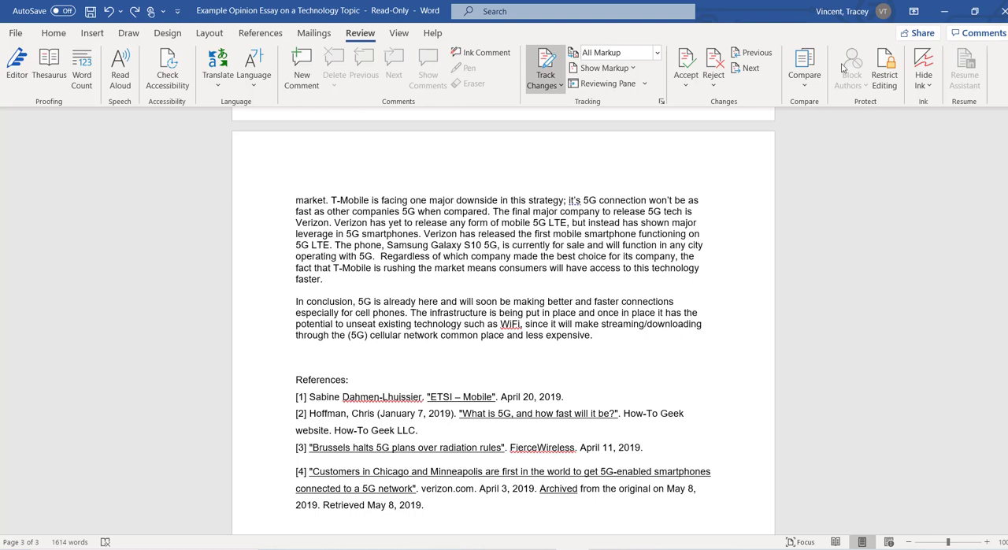
{"action": "left_click", "coordinate": [940, 13]}
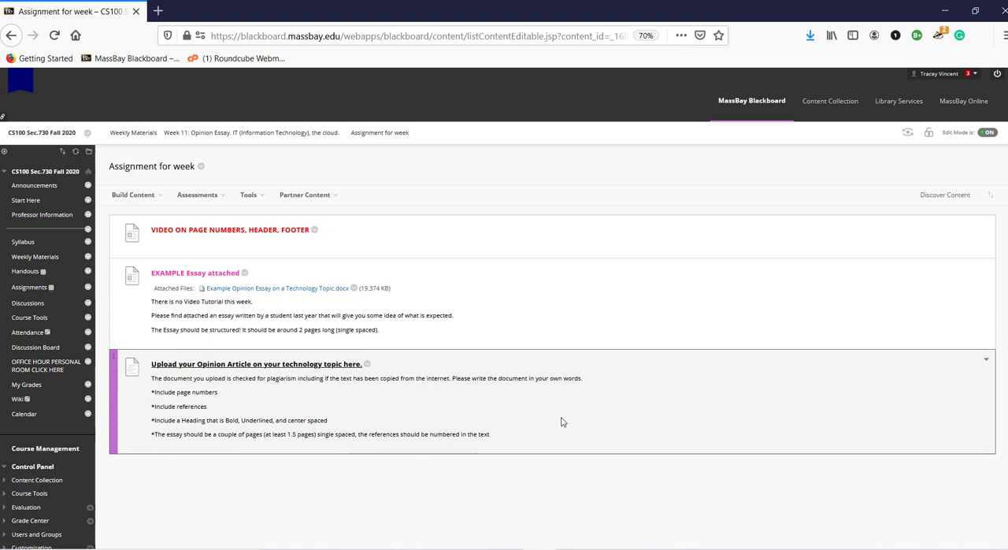
{"action": "mouse_move", "coordinate": [572, 548]}
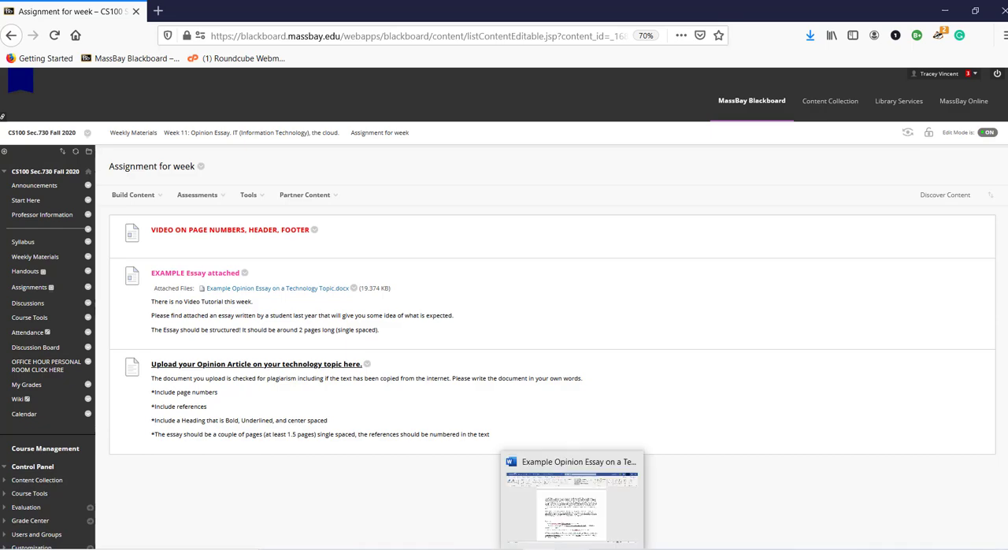
{"action": "left_click", "coordinate": [571, 503]}
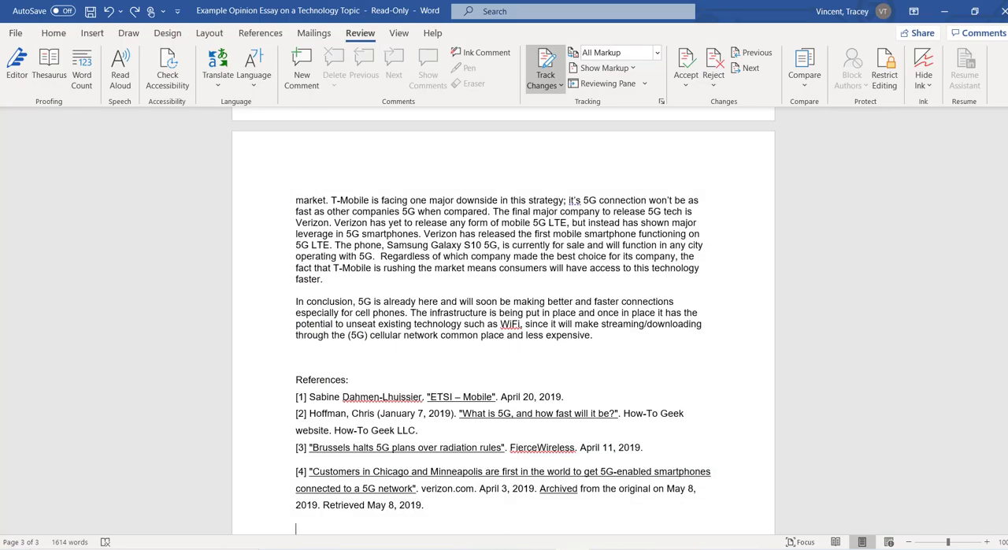
Step: Make the heading "5G Opinion Essay" on the first page bold
{"action": "left_click_drag", "start_coordinate": [1003, 405], "coordinate": [1004, 134]}
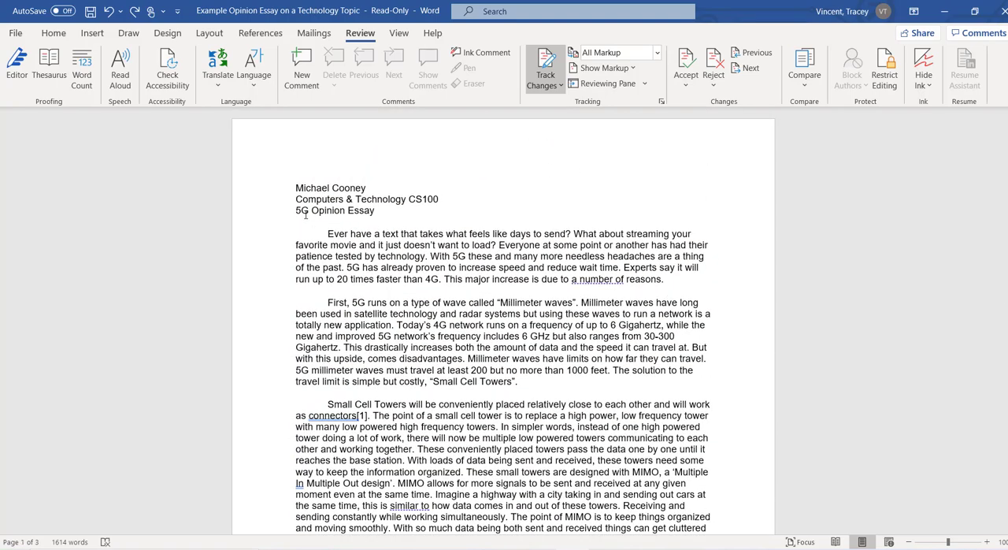
{"action": "left_click_drag", "start_coordinate": [292, 211], "coordinate": [379, 206]}
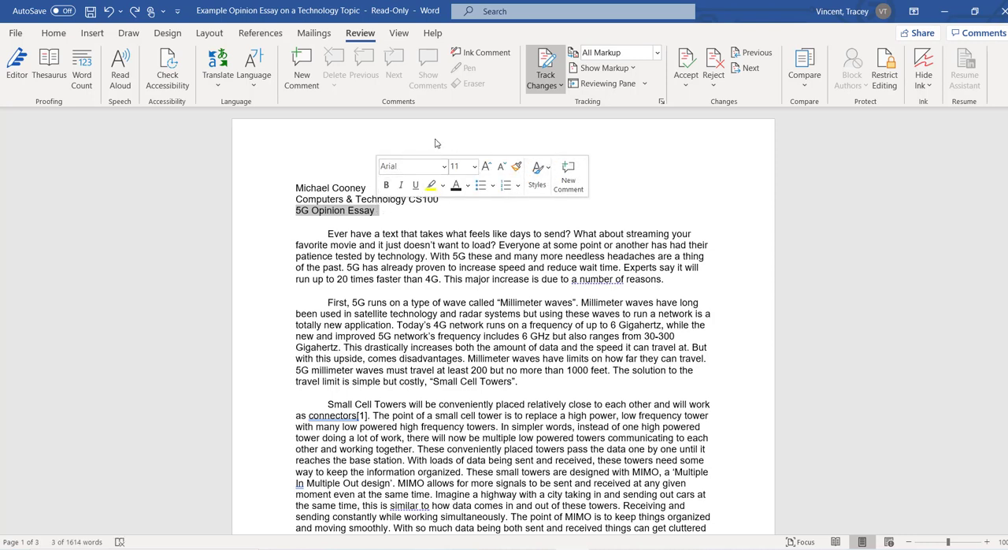
{"action": "left_click", "coordinate": [54, 33]}
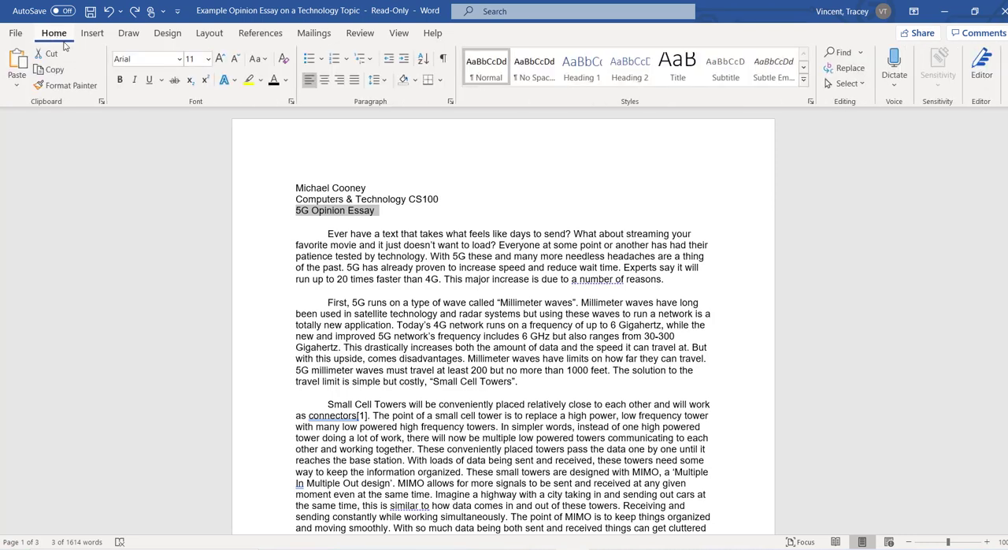
{"action": "left_click", "coordinate": [119, 80]}
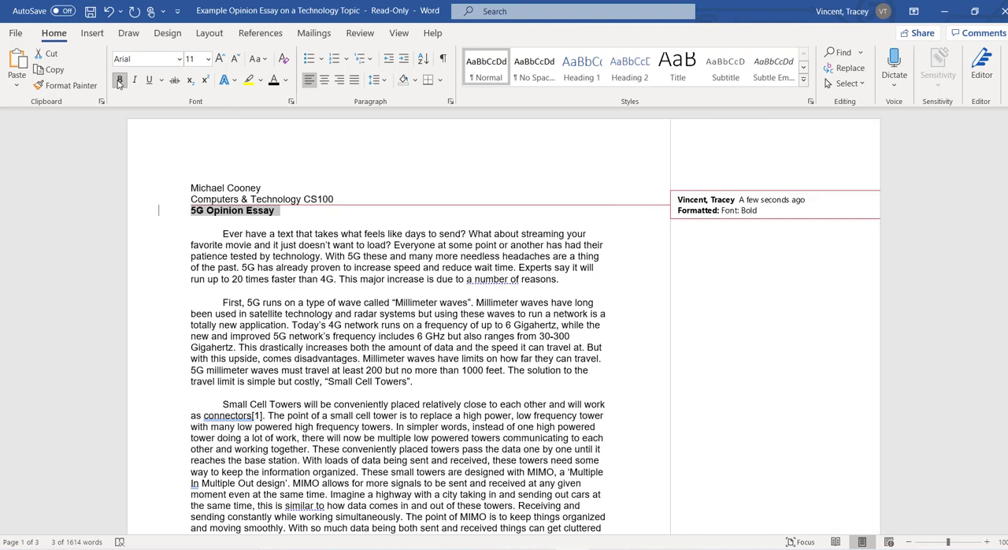
Step: Turn off Track Changes and set the review display to No Markup
{"action": "left_click", "coordinate": [360, 34]}
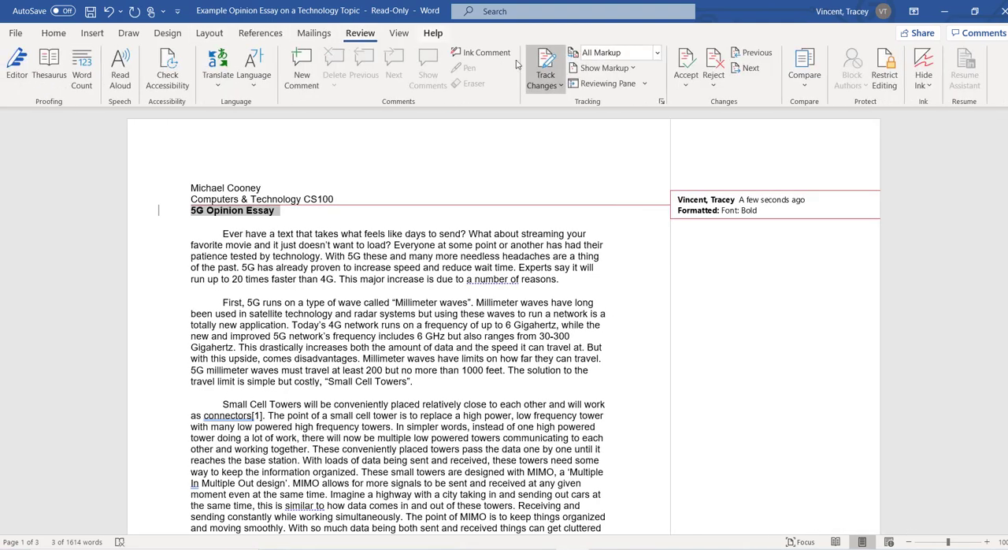
{"action": "left_click", "coordinate": [544, 84]}
{"action": "left_click", "coordinate": [555, 101]}
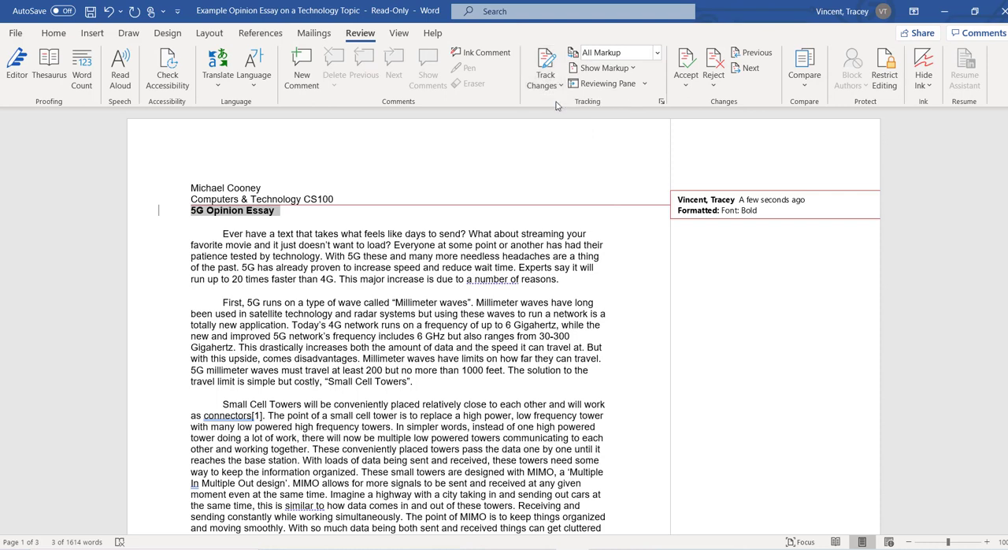
{"action": "left_click", "coordinate": [657, 53]}
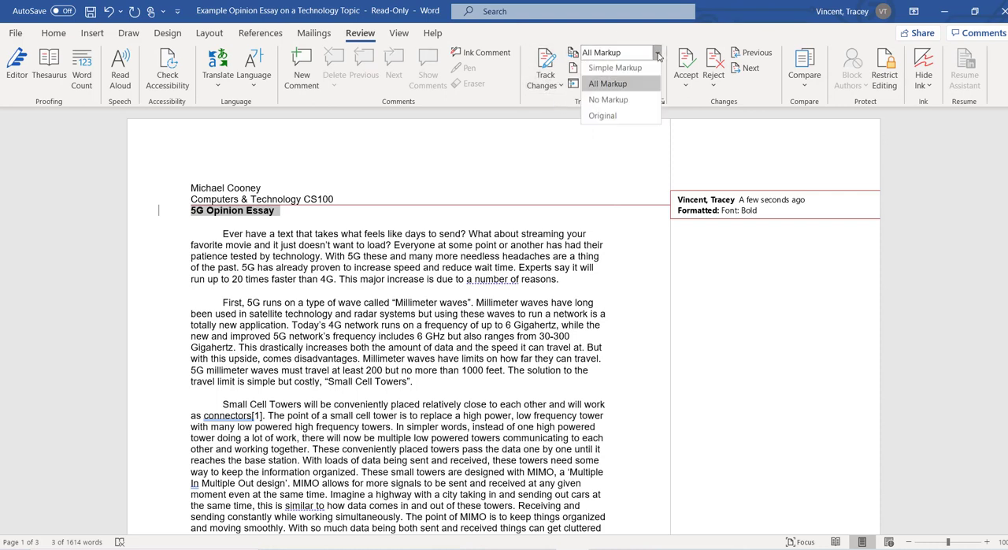
{"action": "left_click", "coordinate": [624, 108]}
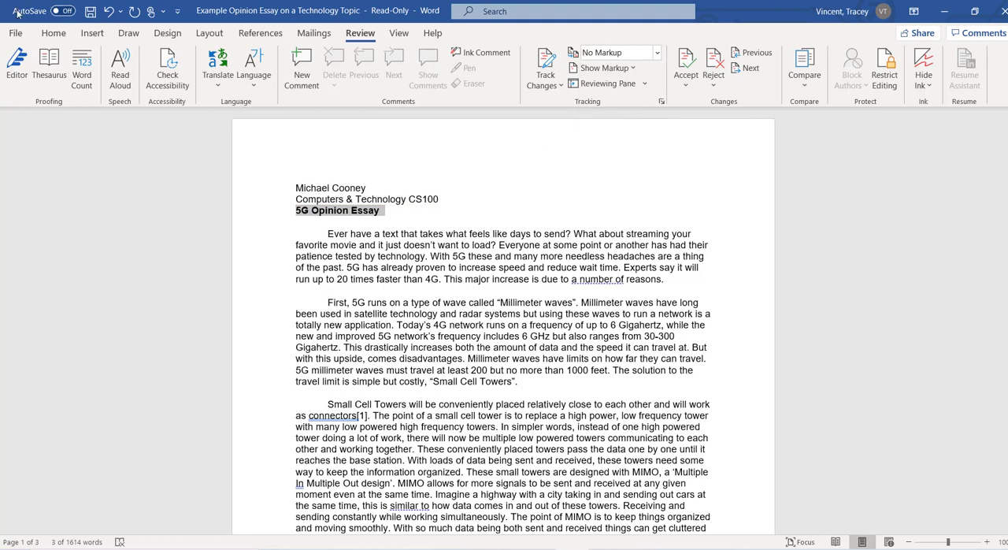
Step: Underline the "5G Opinion Essay" heading and center it on the page
{"action": "left_click", "coordinate": [54, 33]}
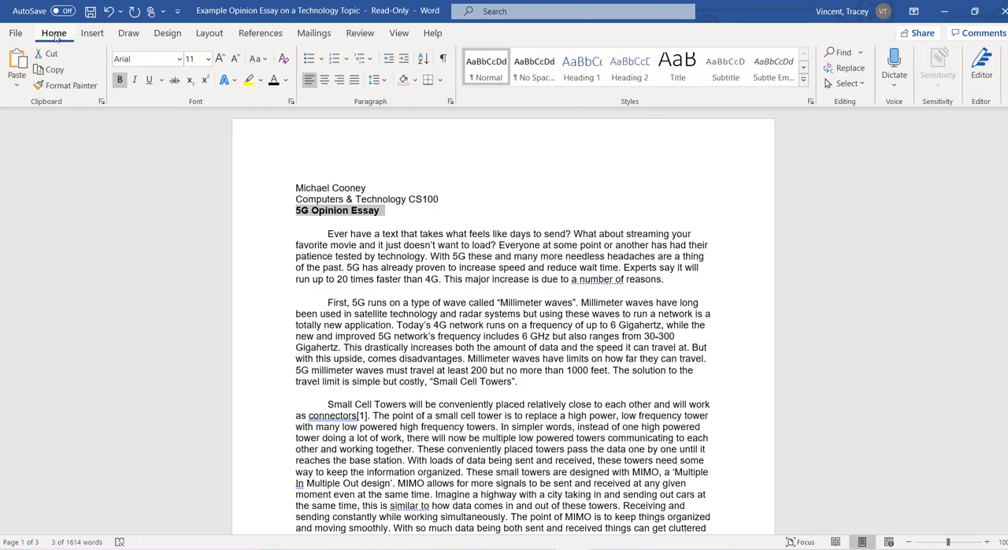
{"action": "left_click", "coordinate": [149, 82]}
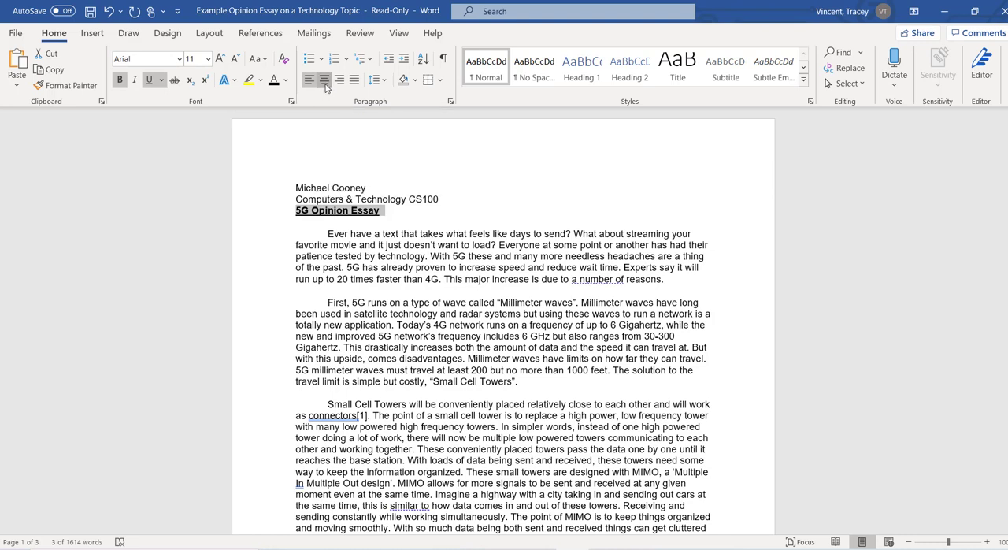
{"action": "left_click", "coordinate": [325, 88]}
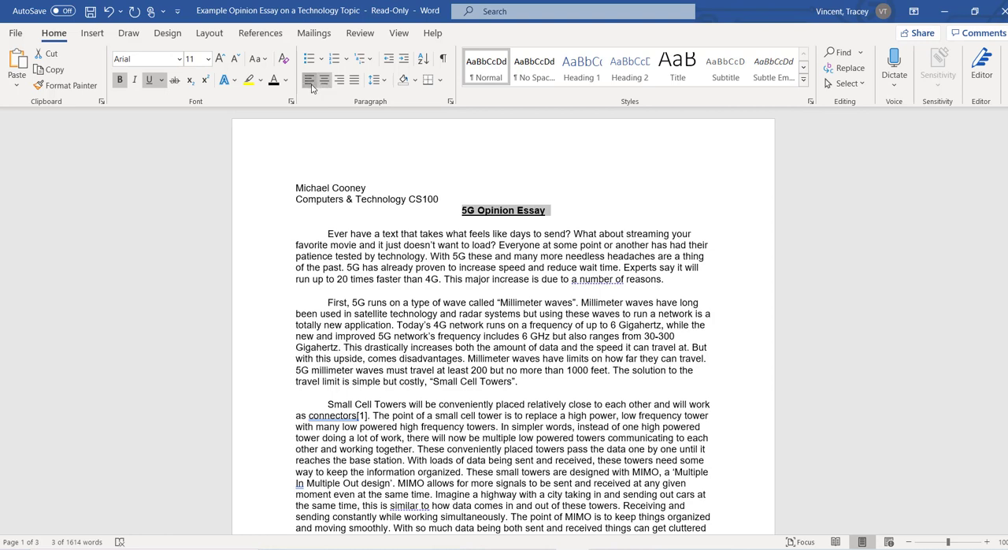
{"action": "left_click", "coordinate": [311, 86]}
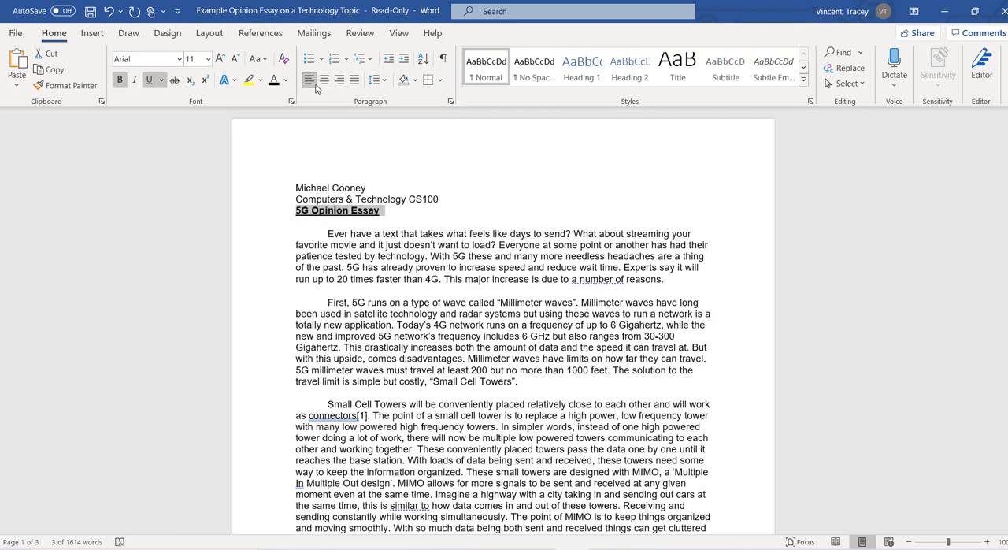
{"action": "left_click", "coordinate": [325, 87]}
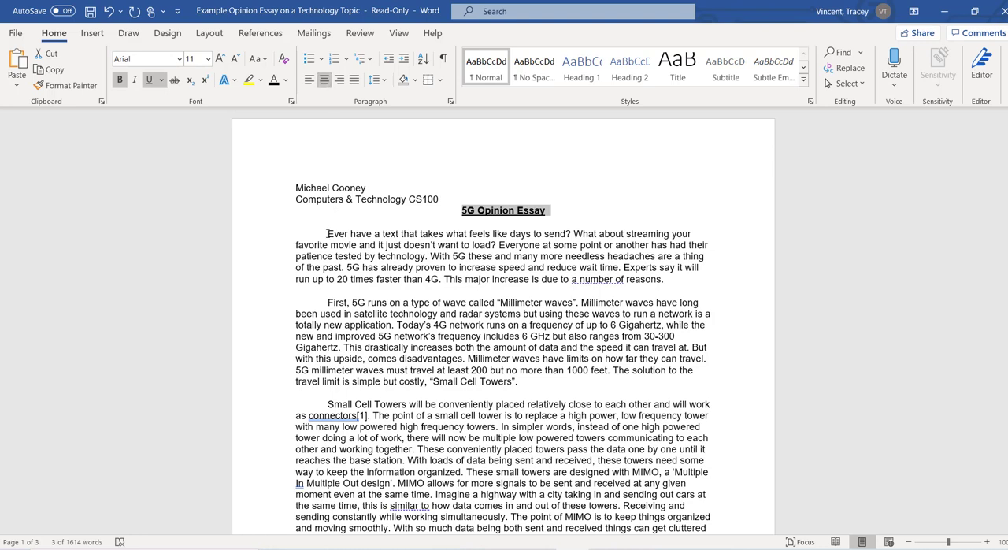
Step: Try justified alignment on the first body paragraph, returning it to left alignment
{"action": "left_click_drag", "start_coordinate": [327, 233], "coordinate": [685, 282]}
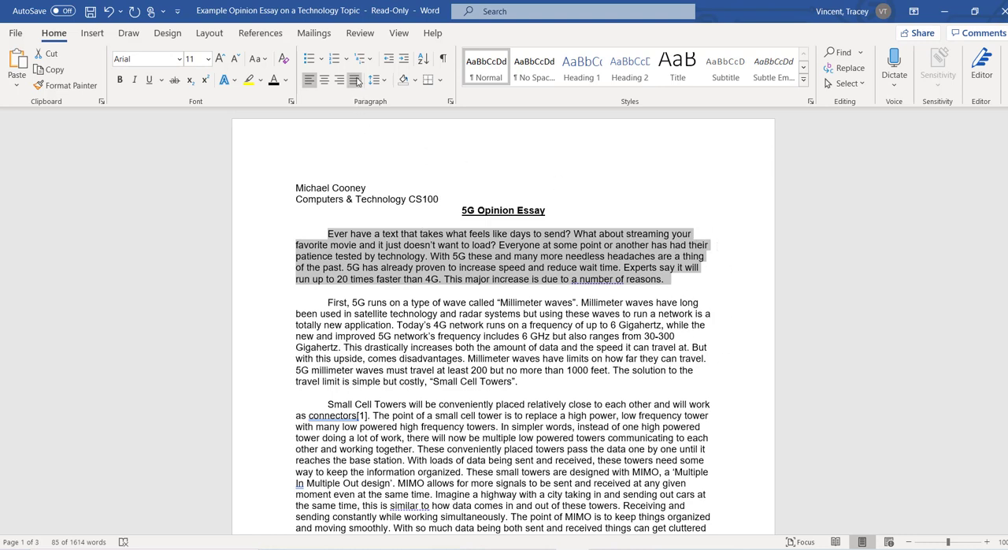
{"action": "left_click", "coordinate": [354, 79]}
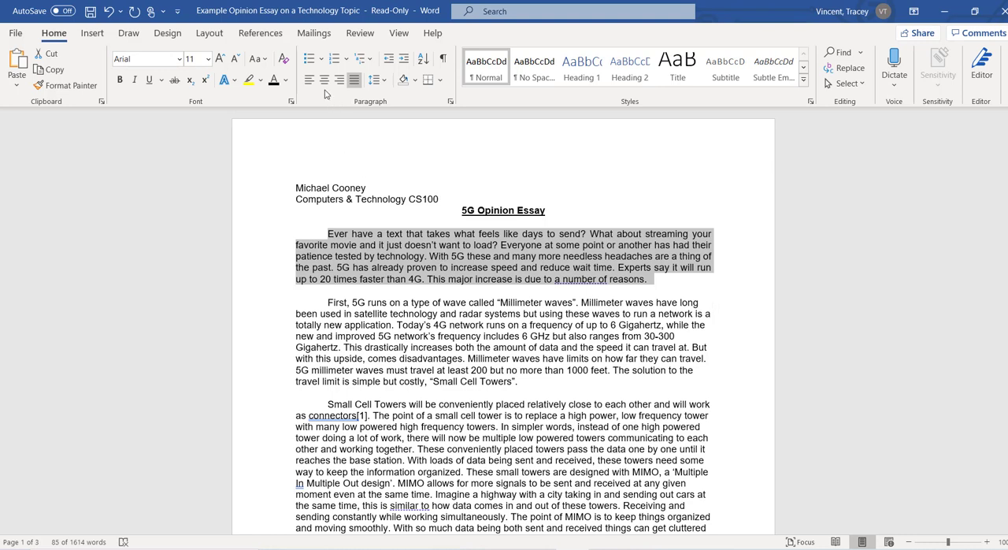
{"action": "left_click", "coordinate": [309, 80]}
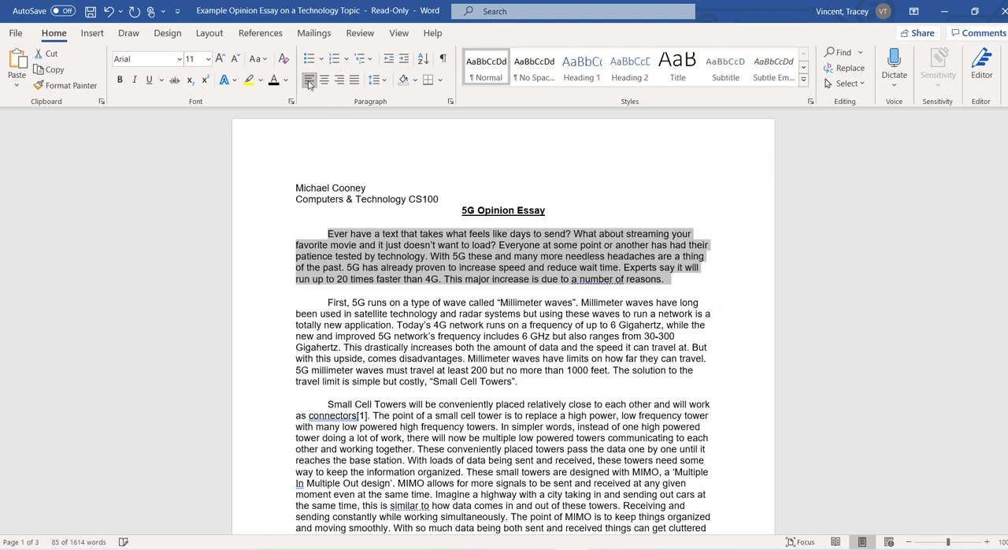
{"action": "left_click", "coordinate": [690, 285]}
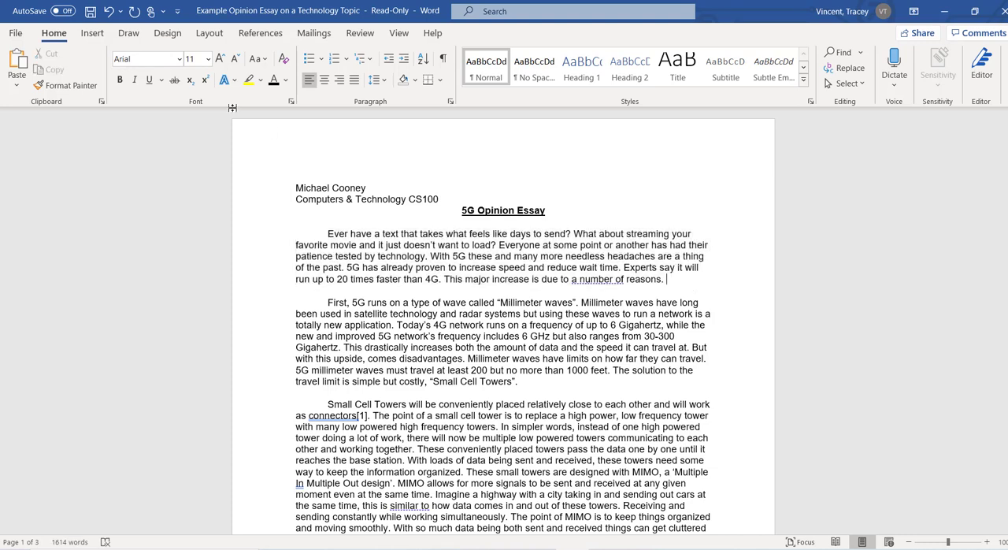
Step: Insert centered page numbers at the bottom of the pages using the Plain Number 2 style, and return to the body text
{"action": "left_click", "coordinate": [93, 33]}
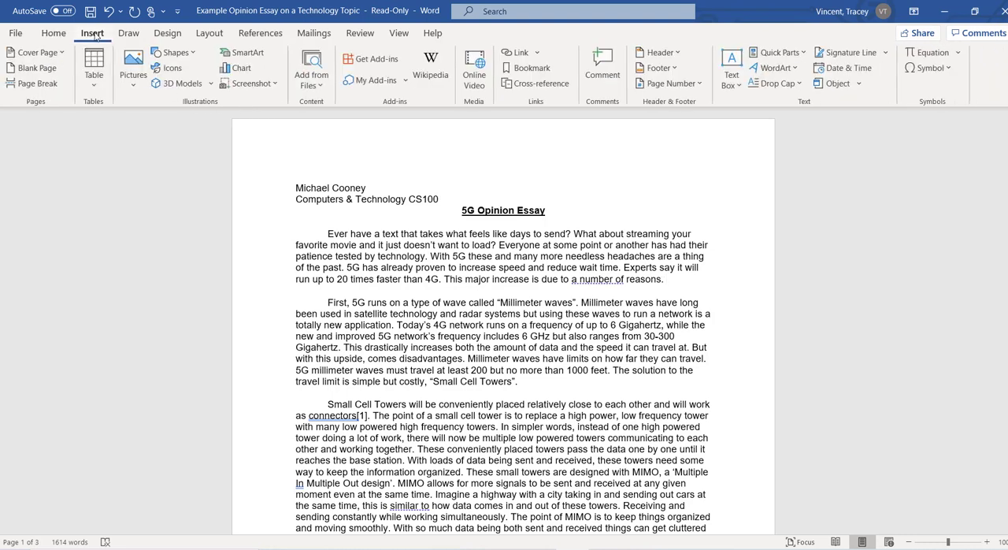
{"action": "left_click", "coordinate": [665, 89]}
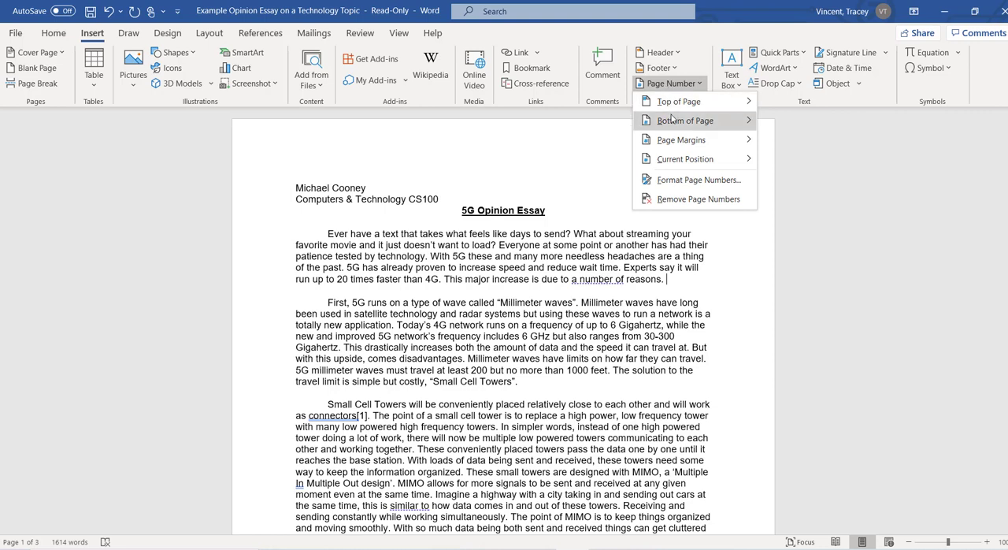
{"action": "mouse_move", "coordinate": [672, 118]}
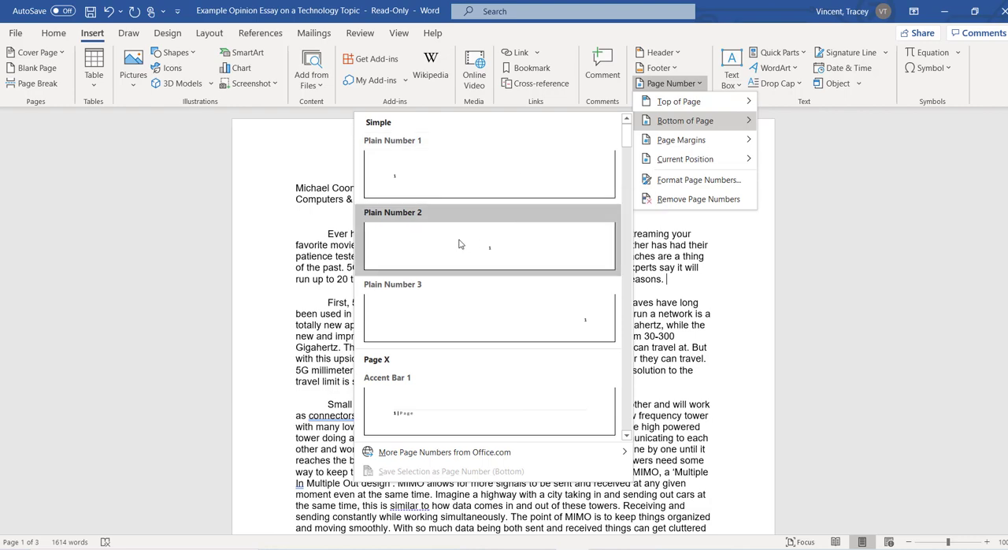
{"action": "left_click", "coordinate": [488, 252]}
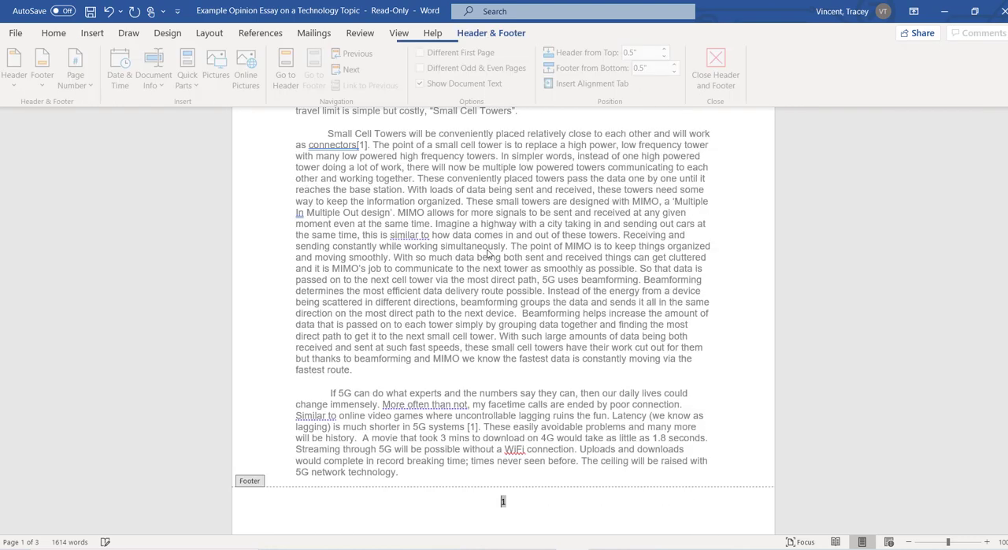
{"action": "double_click", "coordinate": [731, 370]}
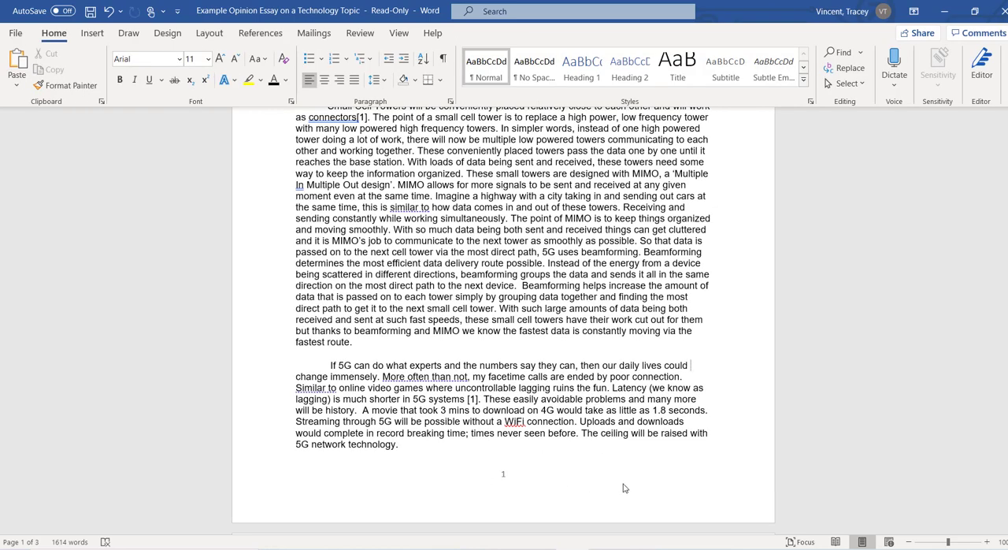
{"action": "scroll", "coordinate": [503, 315], "scroll_direction": "down", "scroll_amount": 4}
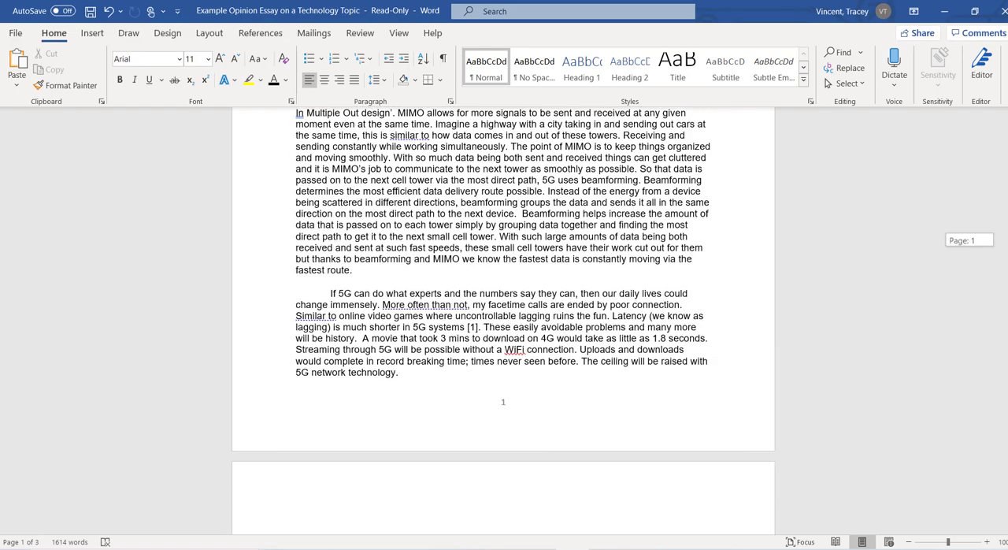
{"action": "scroll", "coordinate": [1005, 368], "scroll_direction": "down", "scroll_amount": 15}
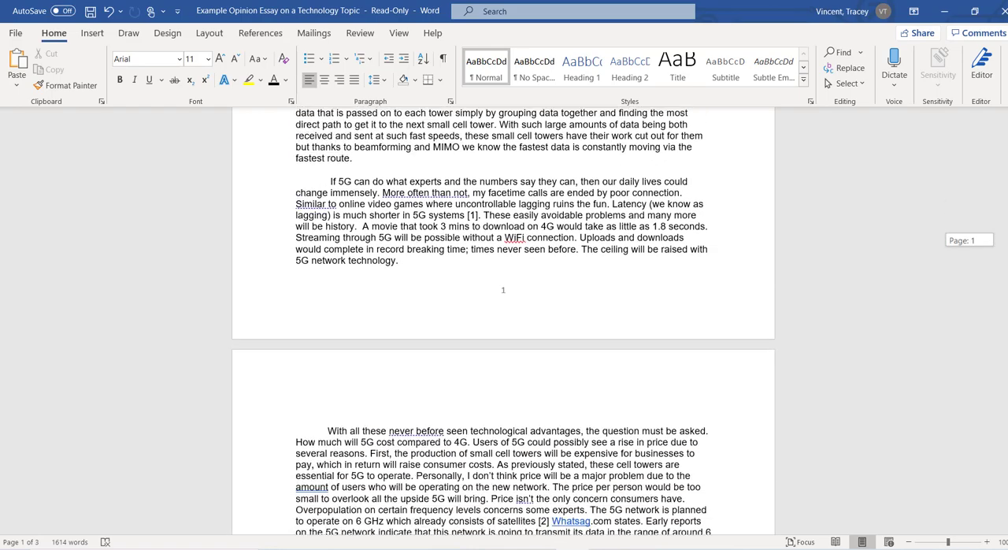
Step: Delete the student's name and the course name lines above the essay heading
{"action": "left_click_drag", "start_coordinate": [1004, 368], "coordinate": [982, 161]}
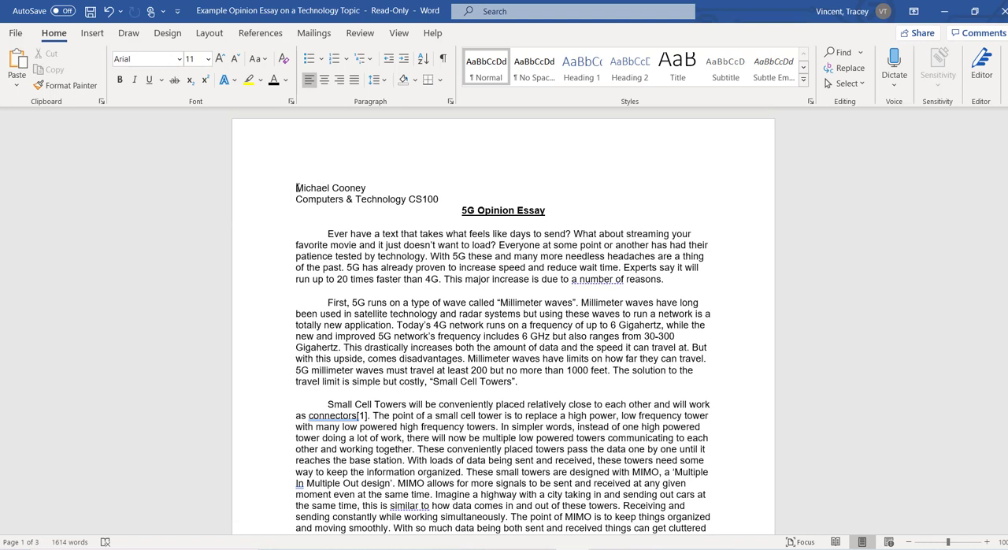
{"action": "left_click_drag", "start_coordinate": [297, 188], "coordinate": [446, 198]}
{"action": "key", "text": "ctrl+c"}
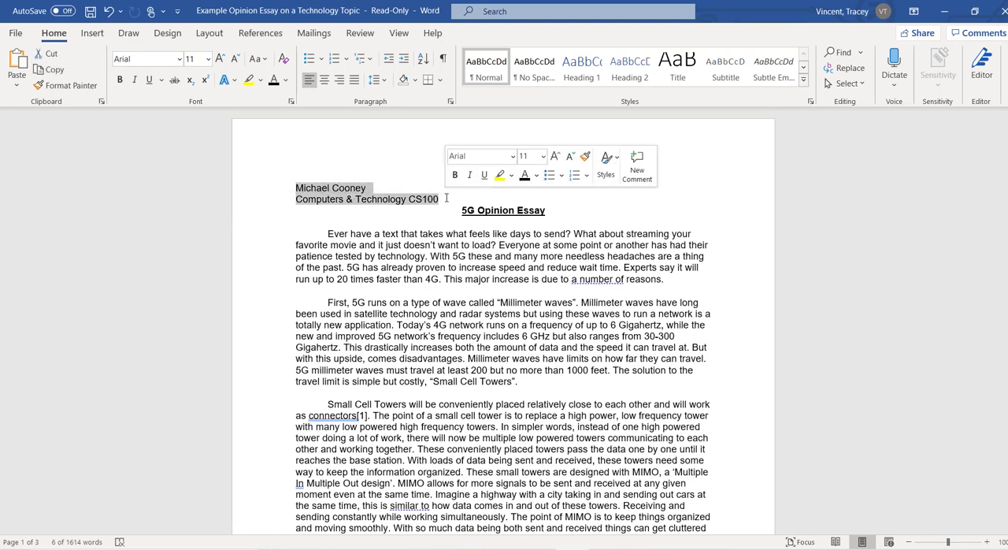
{"action": "key", "text": "Delete"}
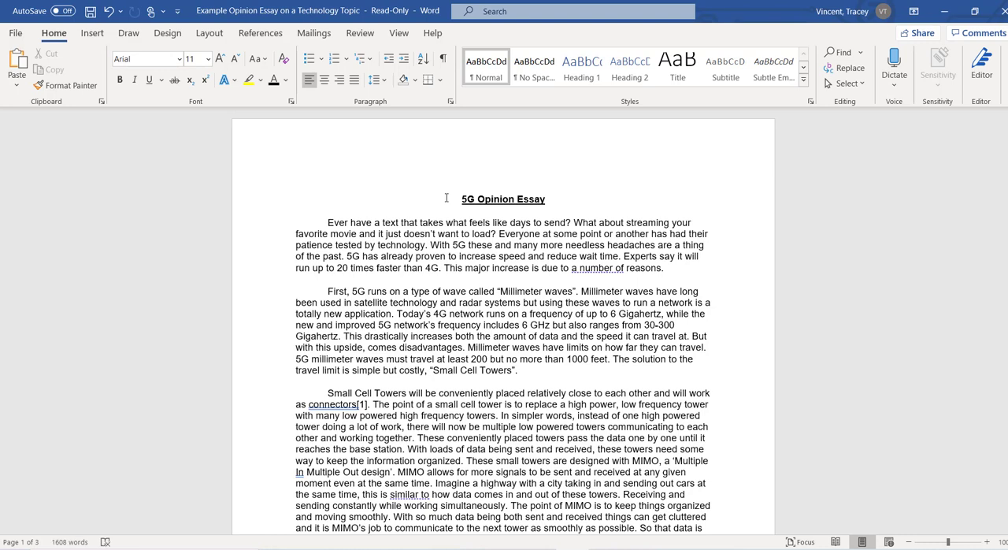
Step: Insert a Blank style header containing the student's name and "Computers & Technology CS100", and return to the body text
{"action": "left_click", "coordinate": [92, 38]}
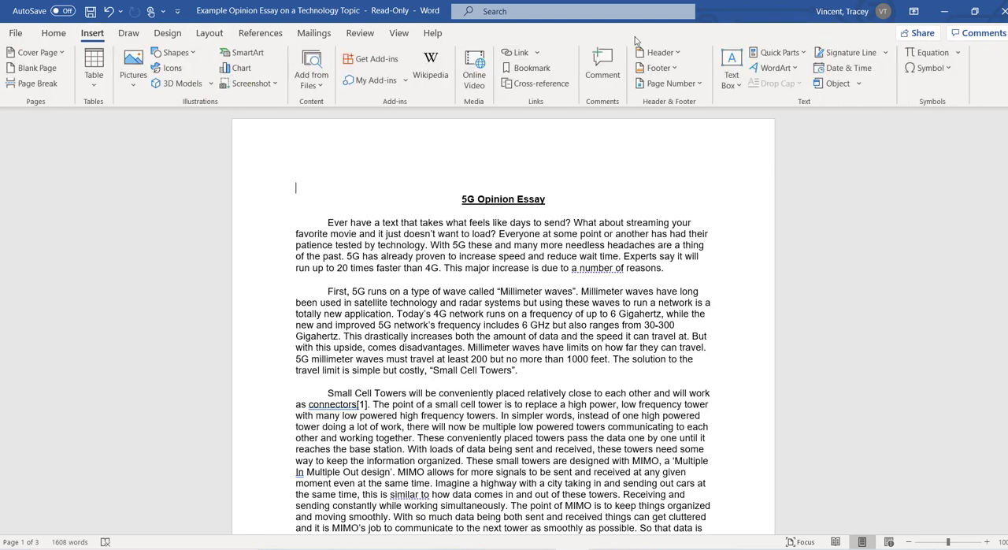
{"action": "left_click", "coordinate": [663, 54]}
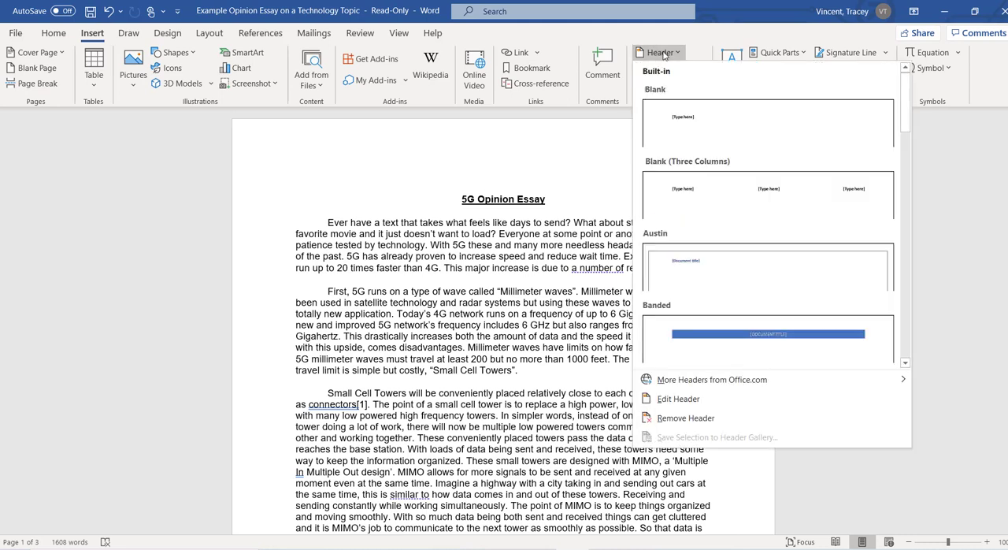
{"action": "left_click", "coordinate": [707, 122]}
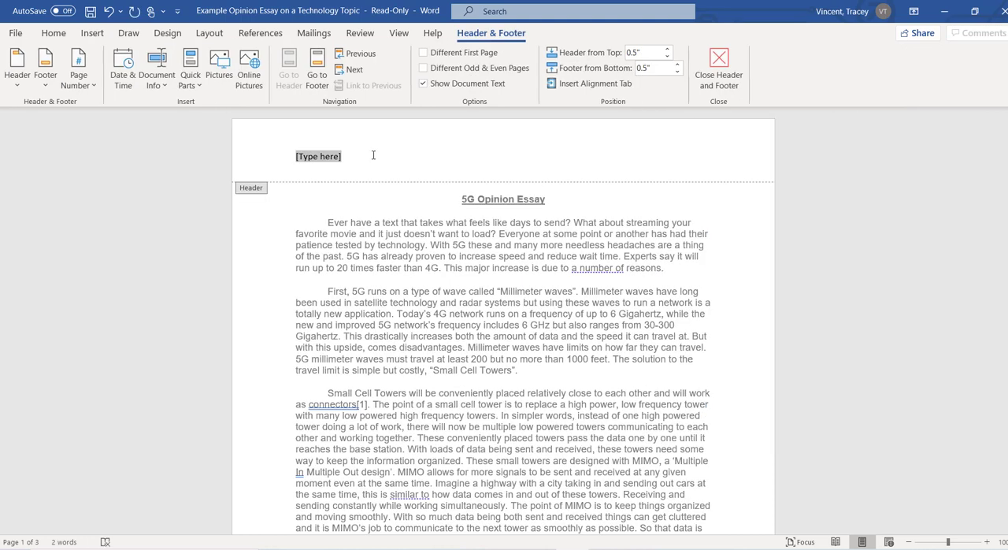
{"action": "key", "text": "ctrl+v"}
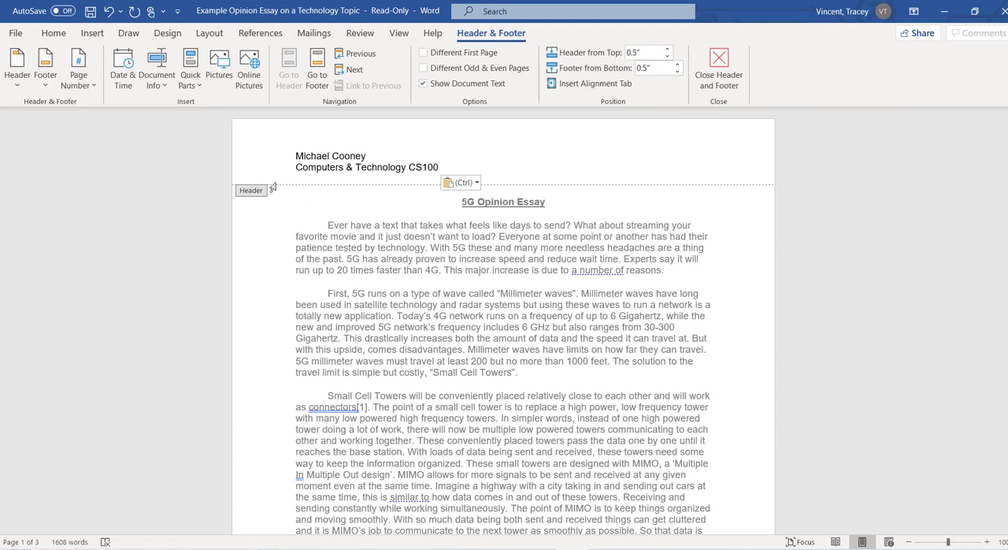
{"action": "double_click", "coordinate": [423, 210]}
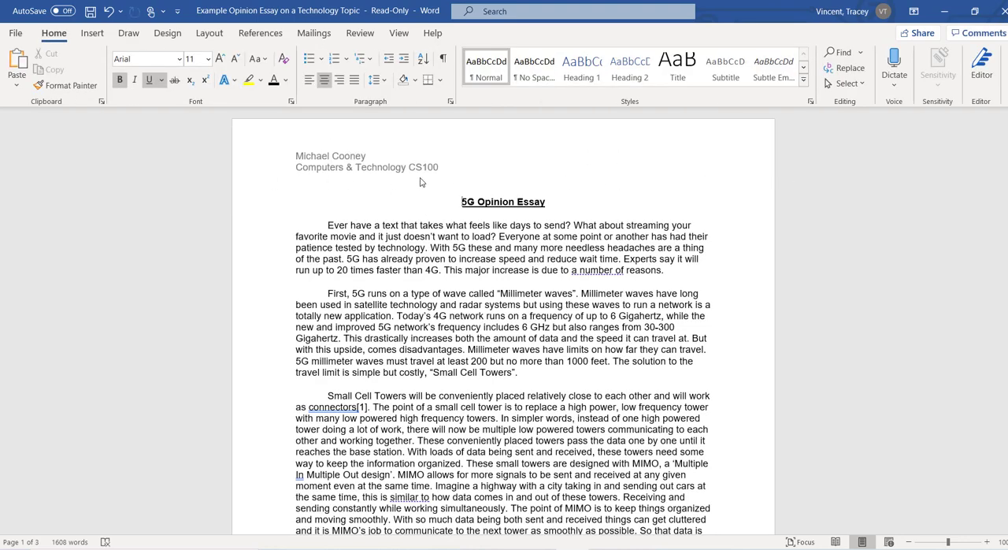
Step: Check the page number and header where pages 1 and 2 meet, briefly opening the footer for editing
{"action": "scroll", "coordinate": [500, 312], "scroll_direction": "down", "scroll_amount": 15}
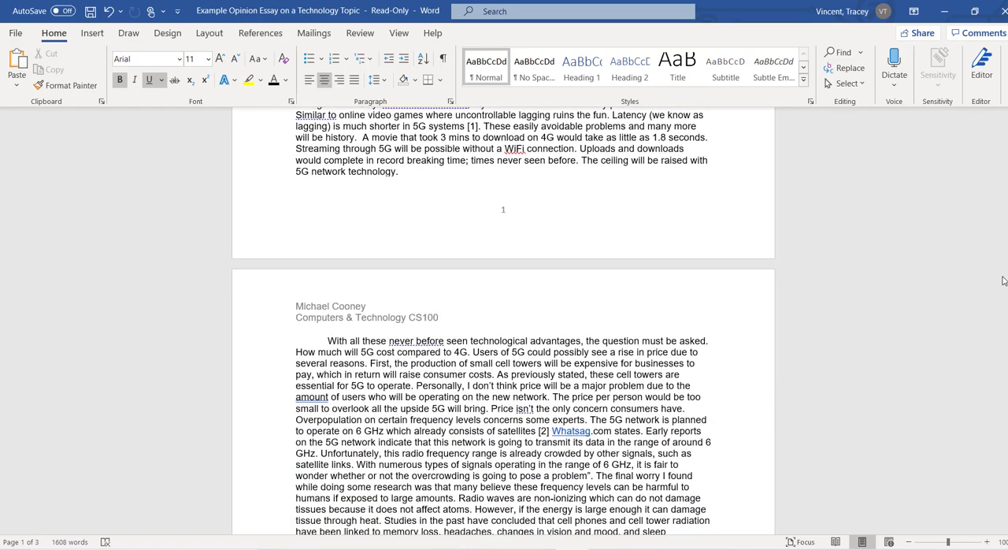
{"action": "left_click_drag", "start_coordinate": [1004, 281], "coordinate": [978, 245]}
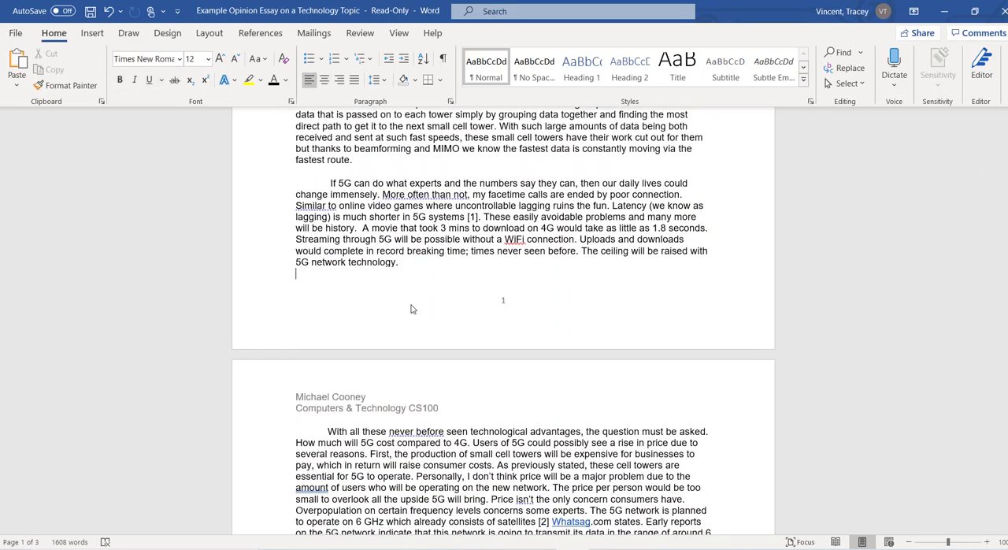
{"action": "double_click", "coordinate": [285, 311]}
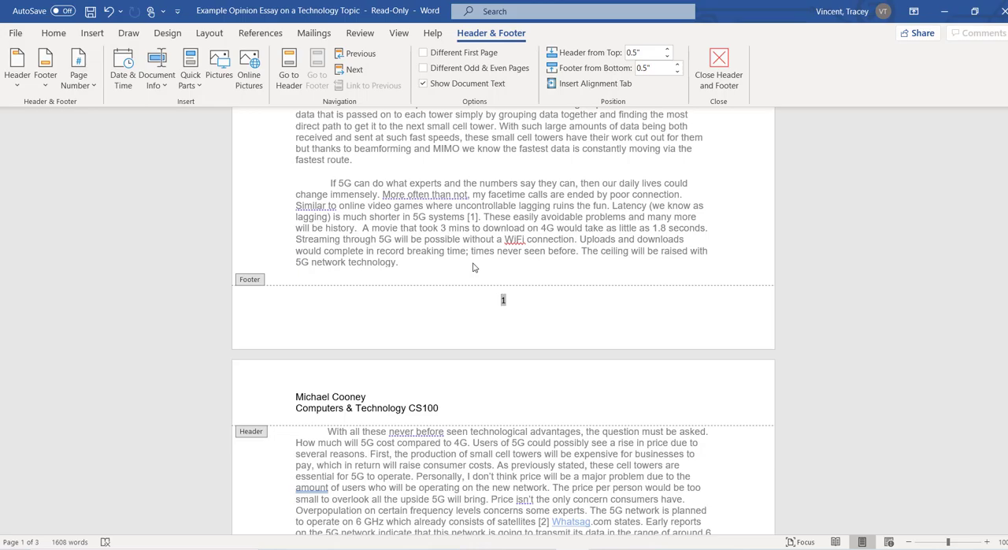
{"action": "double_click", "coordinate": [456, 281]}
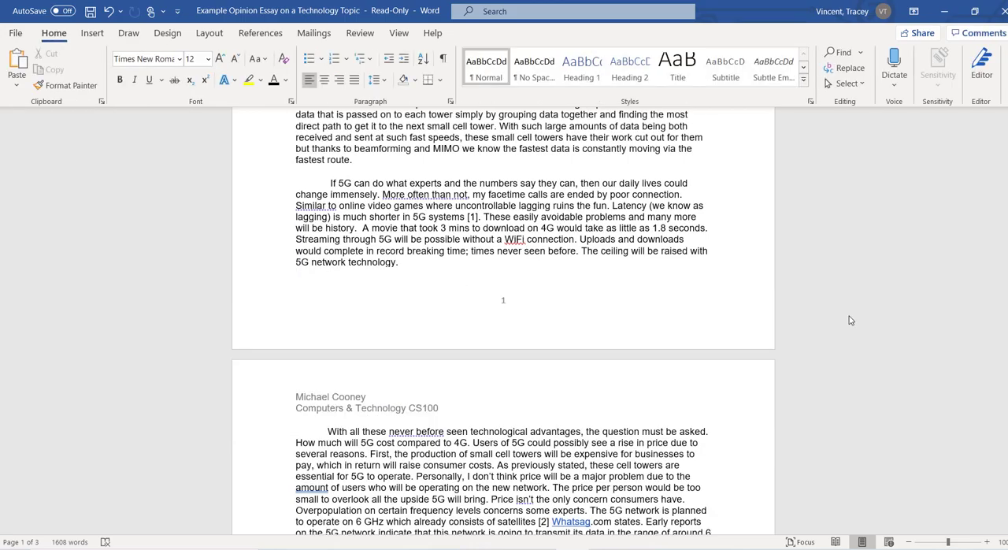
Step: Set the "Whatsag.com" link text in the first paragraph of page 2 to black and remove its underline
{"action": "left_click_drag", "start_coordinate": [1004, 250], "coordinate": [992, 305]}
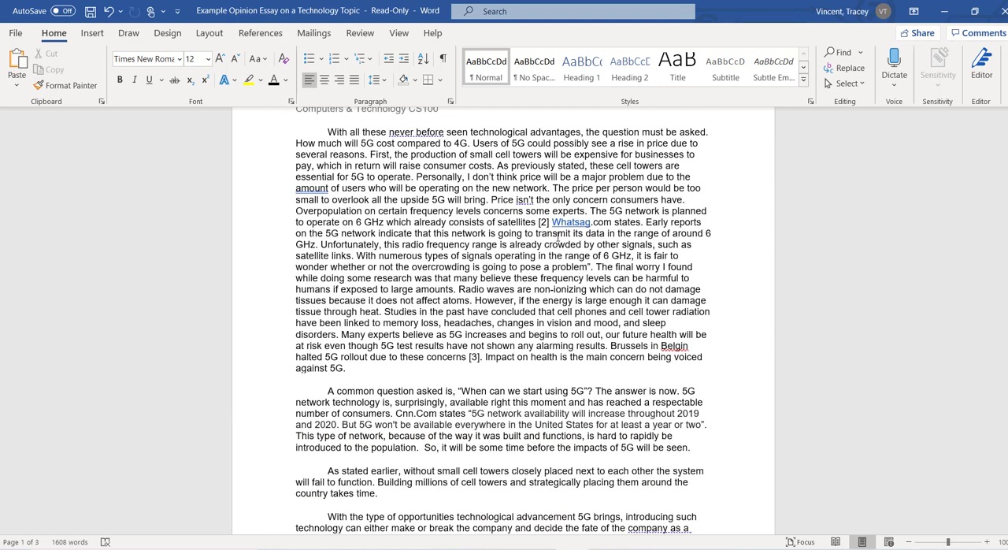
{"action": "left_click", "coordinate": [618, 223]}
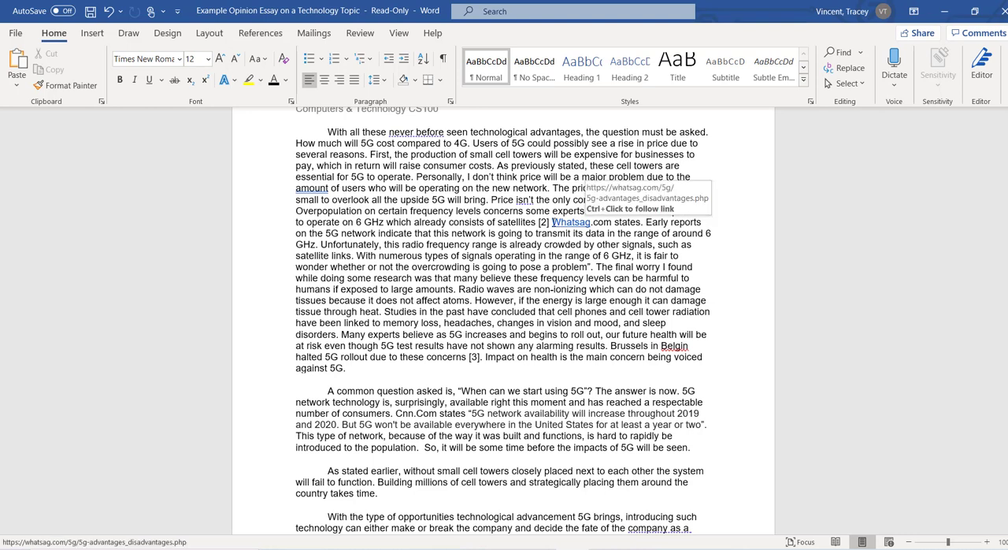
{"action": "left_click_drag", "start_coordinate": [552, 222], "coordinate": [614, 223]}
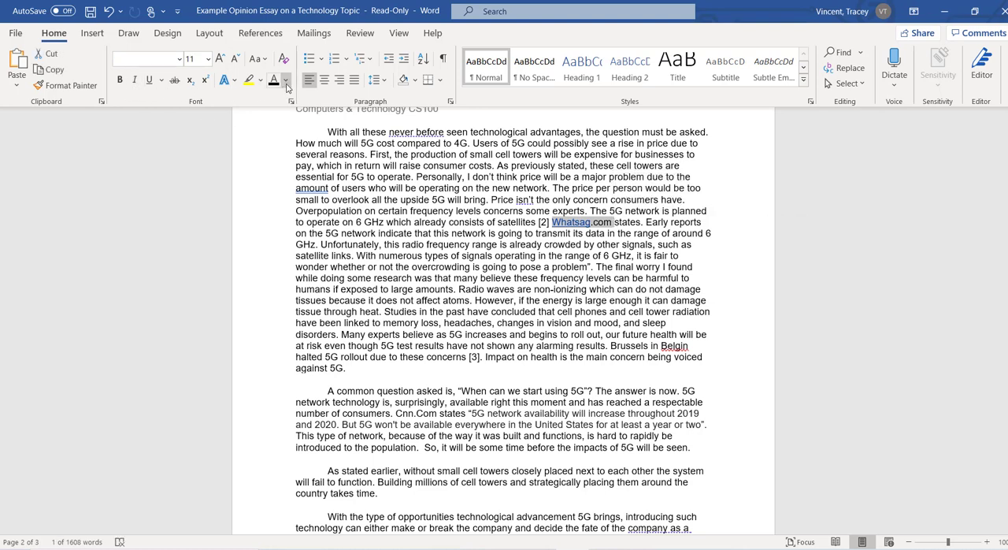
{"action": "left_click", "coordinate": [286, 83]}
{"action": "left_click", "coordinate": [278, 102]}
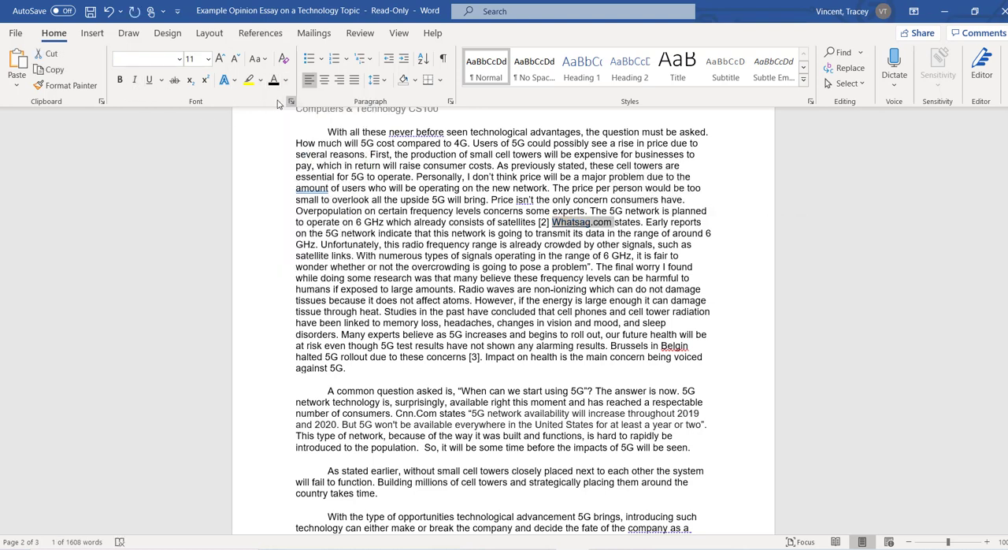
{"action": "left_click", "coordinate": [150, 82]}
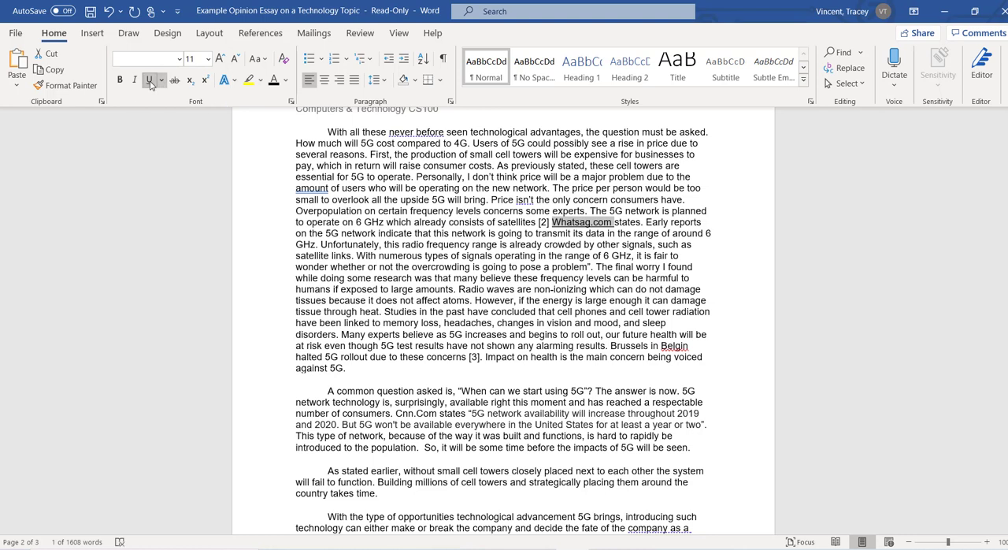
{"action": "left_click", "coordinate": [149, 82]}
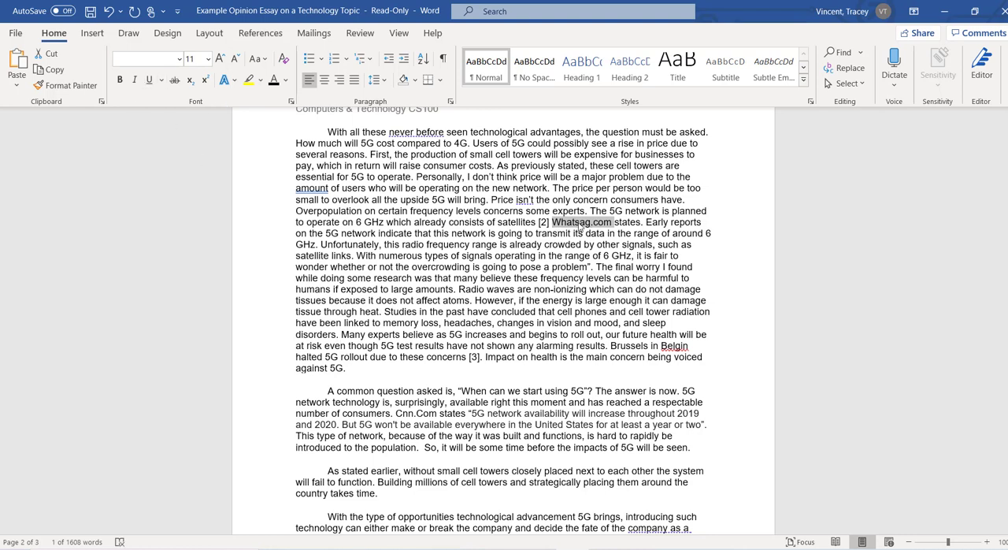
{"action": "key", "text": "Left"}
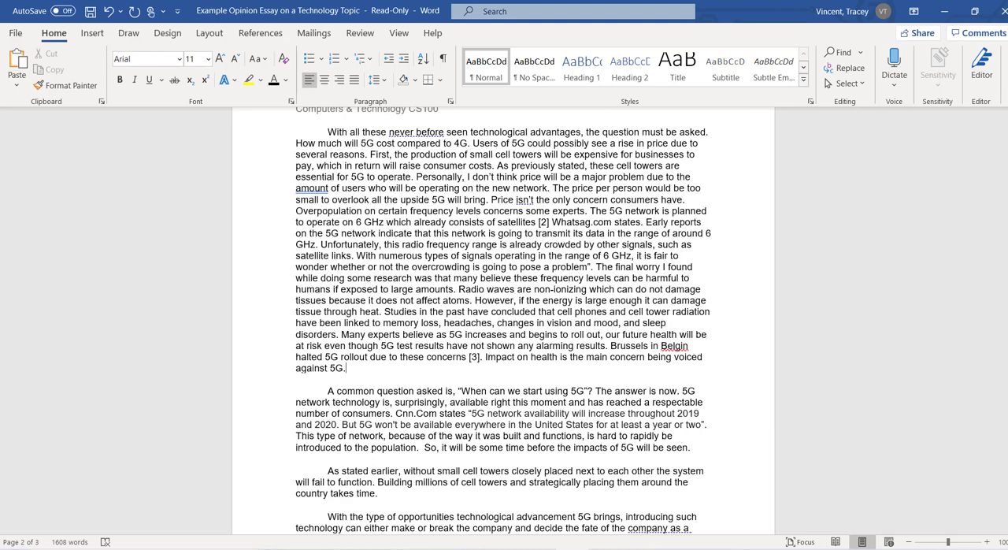
{"action": "left_click_drag", "start_coordinate": [1006, 290], "coordinate": [1007, 305]}
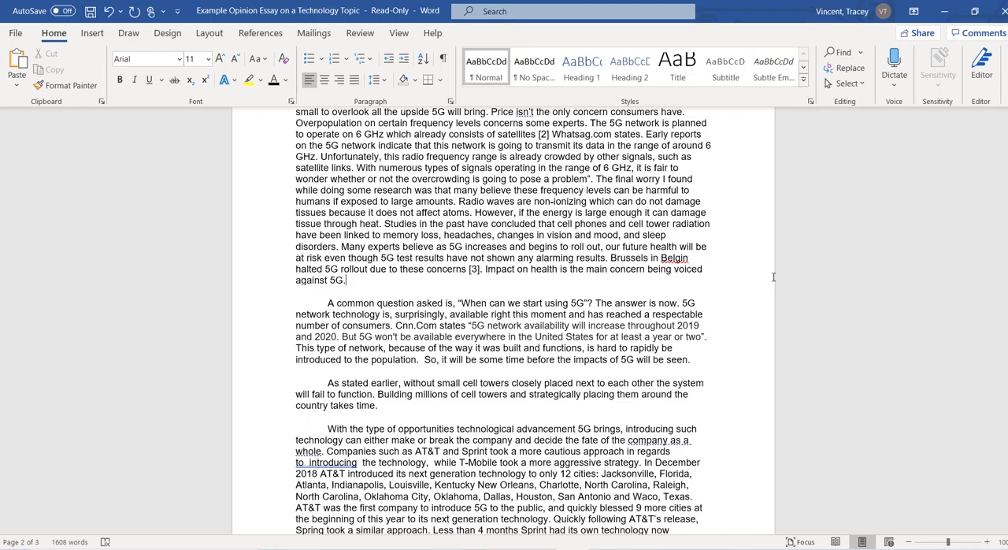
{"action": "left_click_drag", "start_coordinate": [1007, 311], "coordinate": [967, 66]}
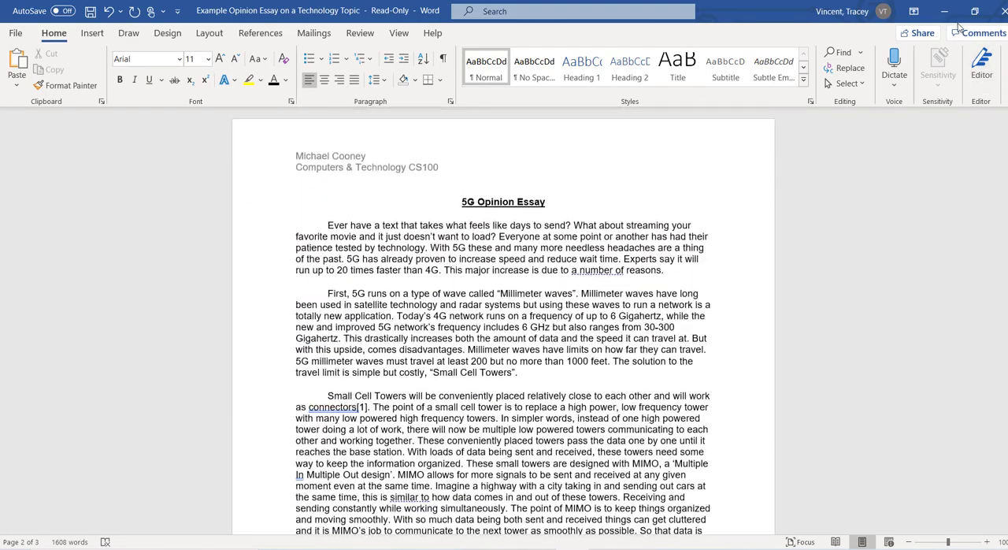
{"action": "left_click", "coordinate": [944, 12]}
Step: Look through the markup display options and turn on Track Changes for the essay
{"action": "left_click", "coordinate": [361, 36]}
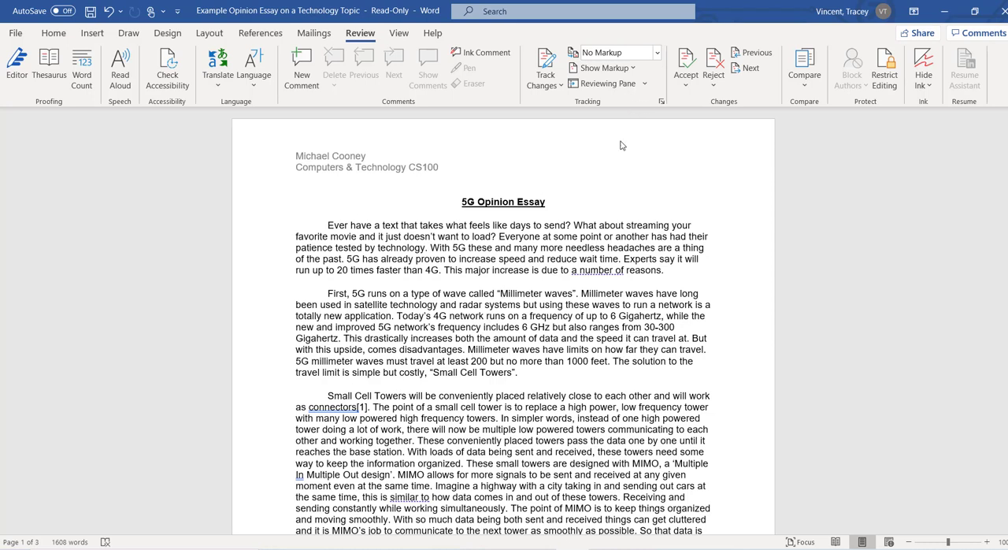
{"action": "left_click", "coordinate": [657, 53]}
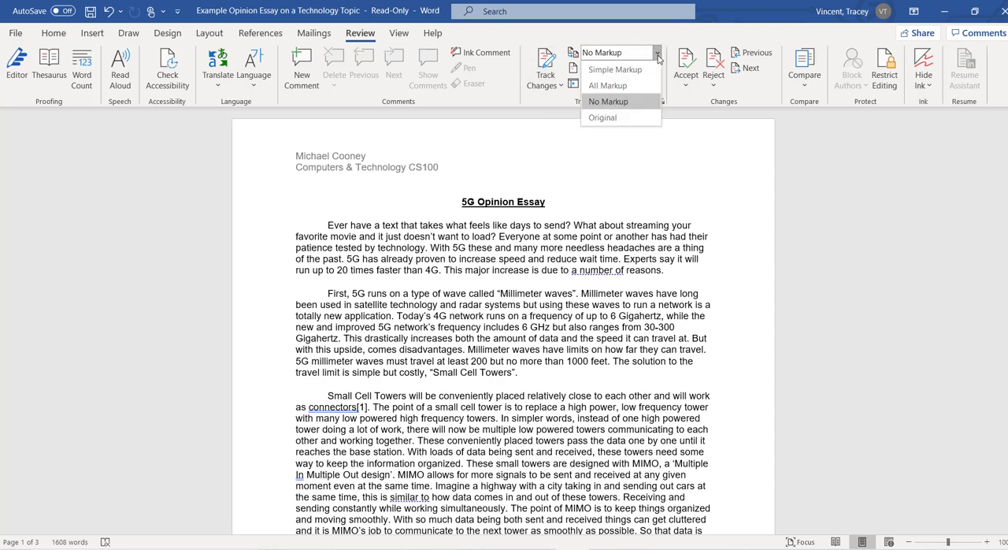
{"action": "left_click", "coordinate": [657, 53]}
{"action": "left_click", "coordinate": [630, 69]}
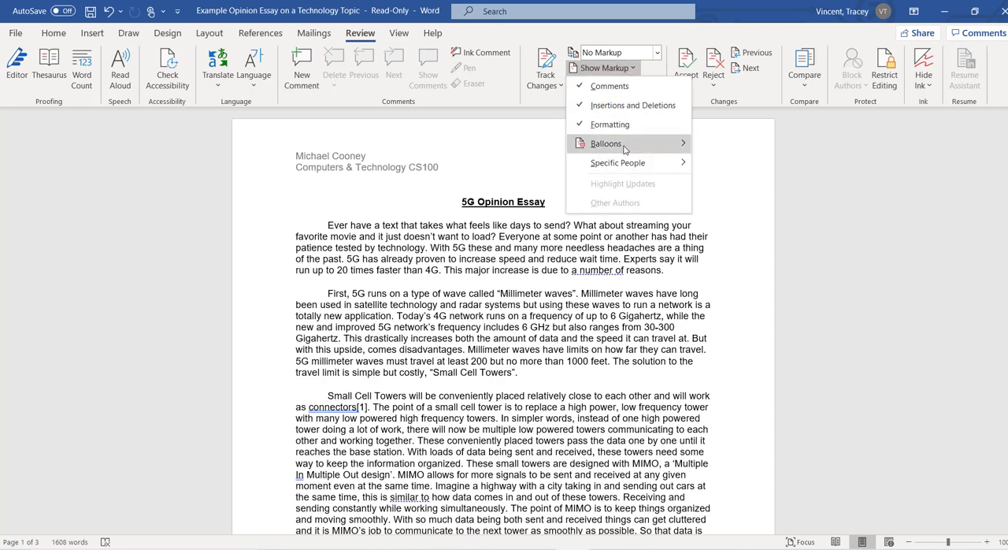
{"action": "left_click", "coordinate": [707, 189]}
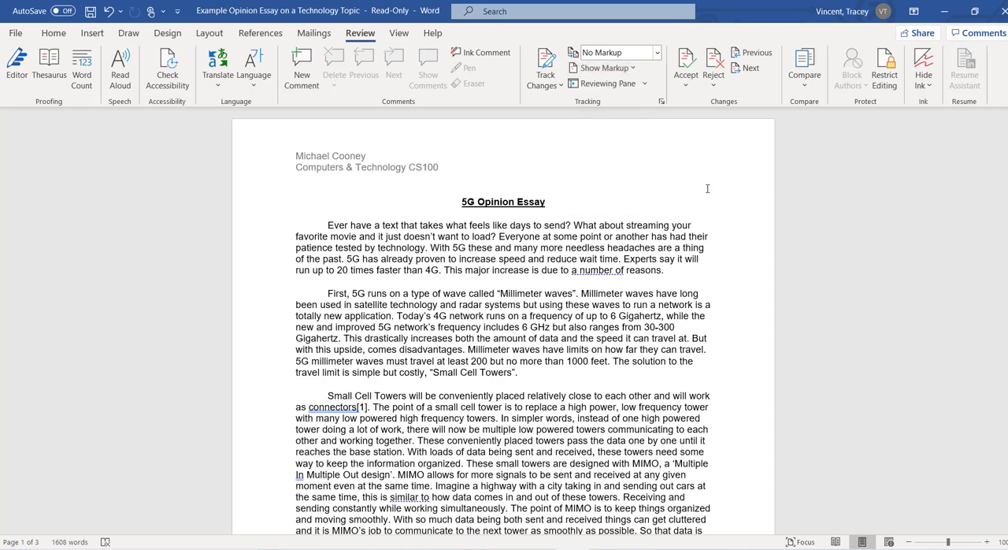
{"action": "left_click", "coordinate": [545, 65]}
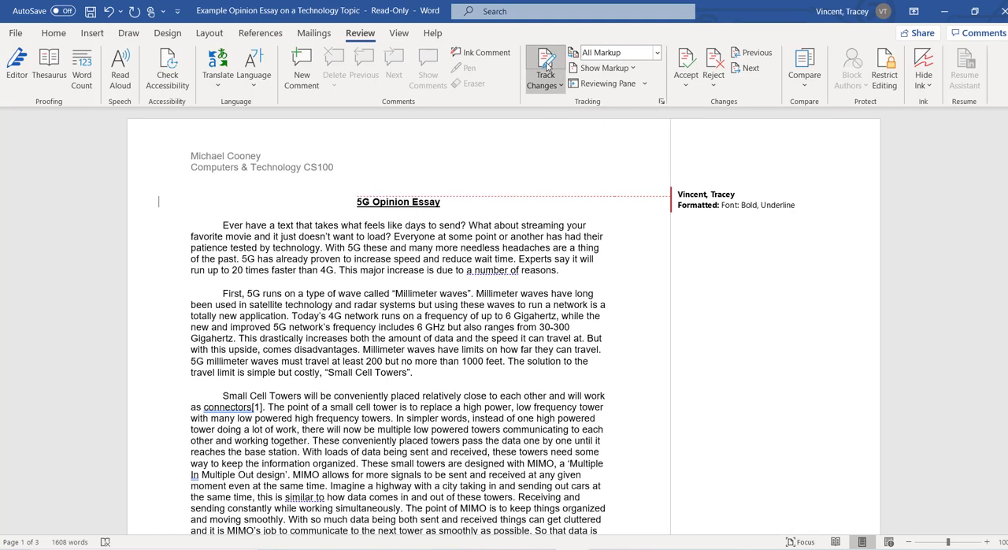
{"action": "left_click", "coordinate": [726, 213]}
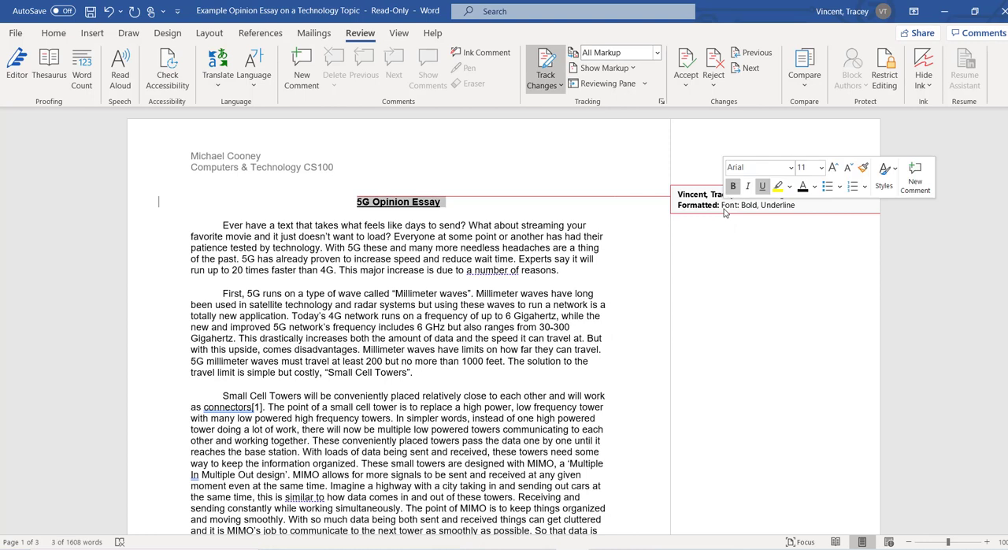
{"action": "key", "text": "Delete"}
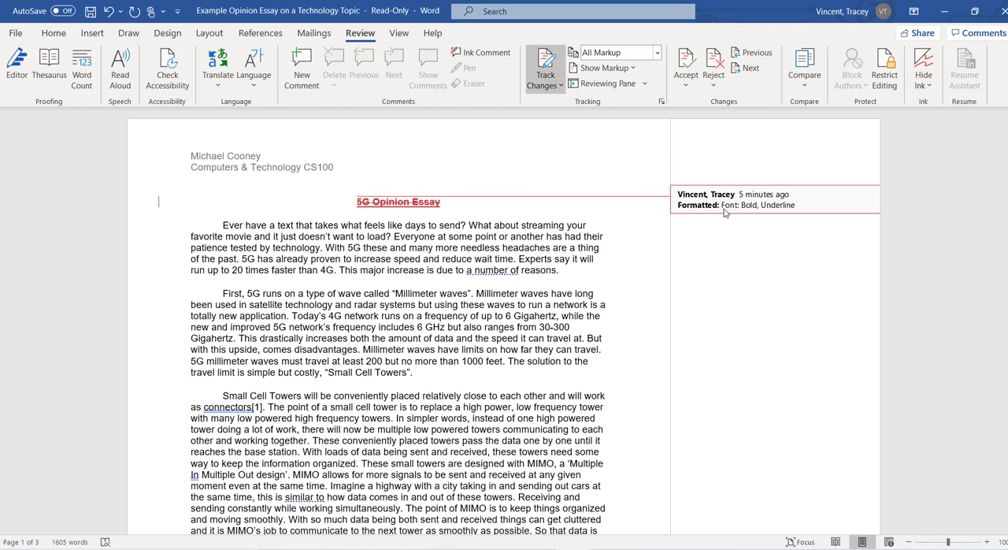
{"action": "key", "text": "ctrl+z"}
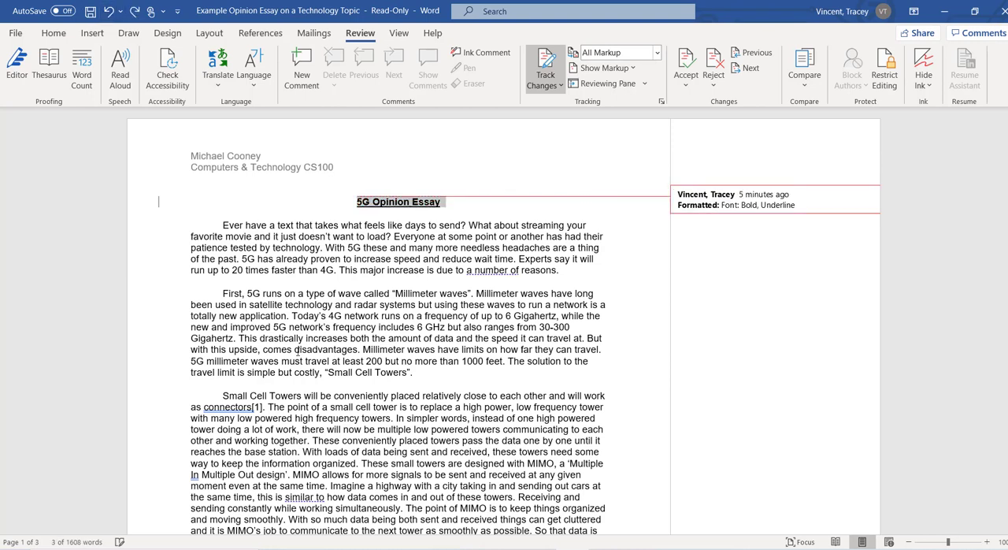
Step: Add the comment "Can you expand on small cell towers" to the phrase "Small Cell Towers" at the end of the second body paragraph
{"action": "left_click", "coordinate": [420, 373]}
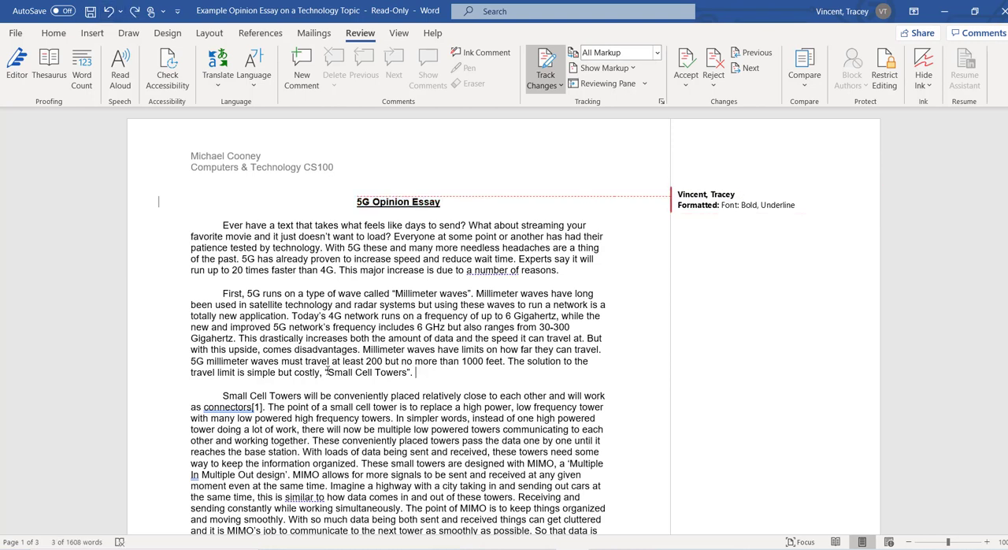
{"action": "left_click_drag", "start_coordinate": [325, 372], "coordinate": [409, 372]}
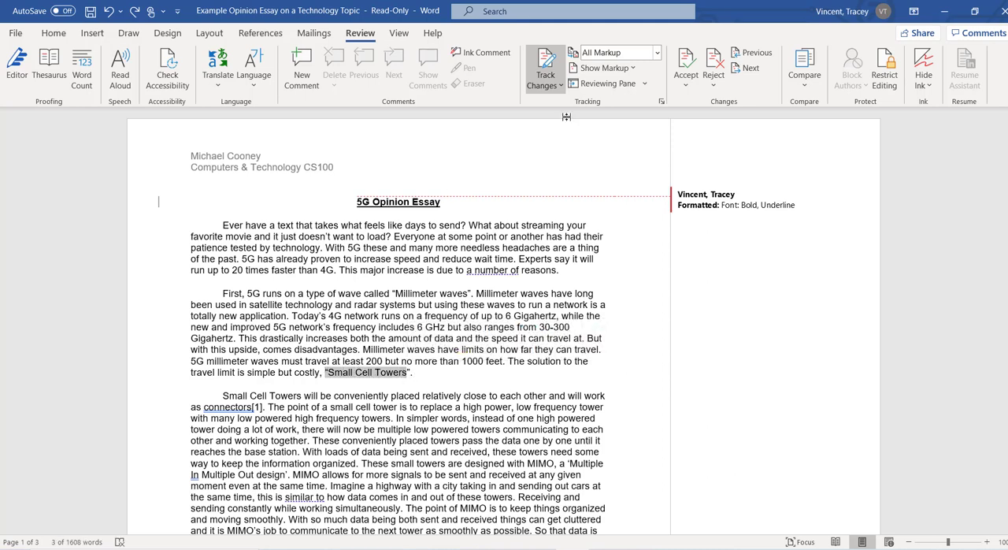
{"action": "left_click", "coordinate": [308, 79]}
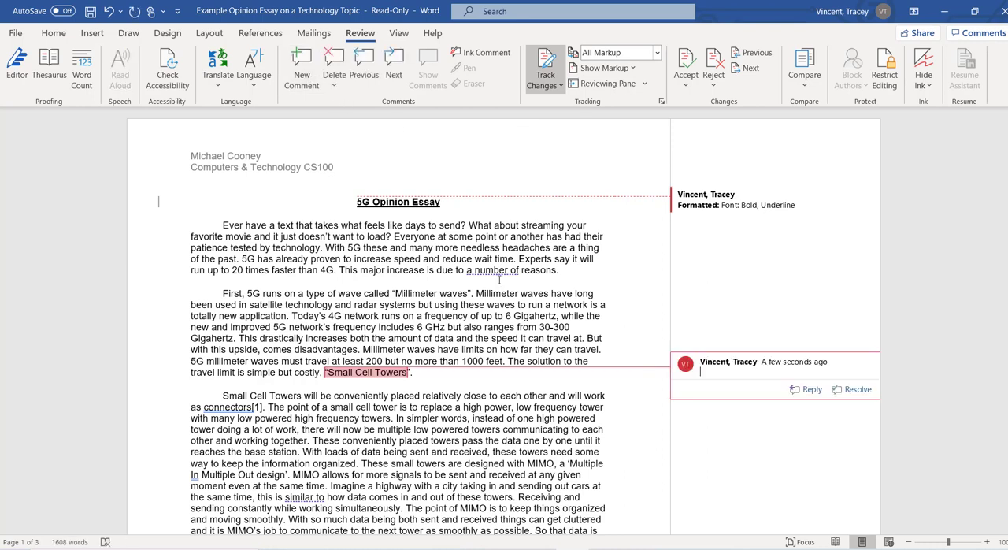
{"action": "type", "text": "Can you"}
{"action": "type", "text": "expand on small cell towers"}
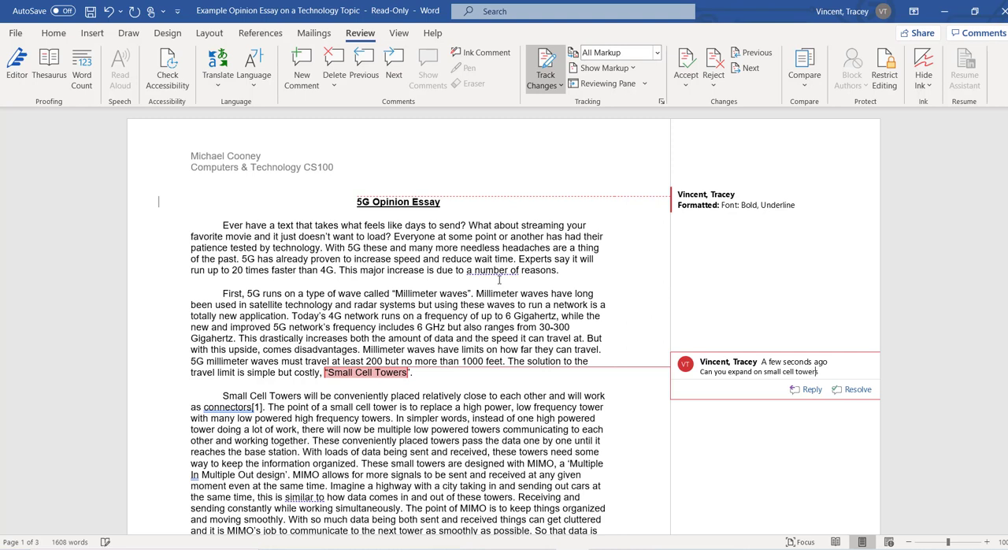
{"action": "left_click", "coordinate": [629, 425]}
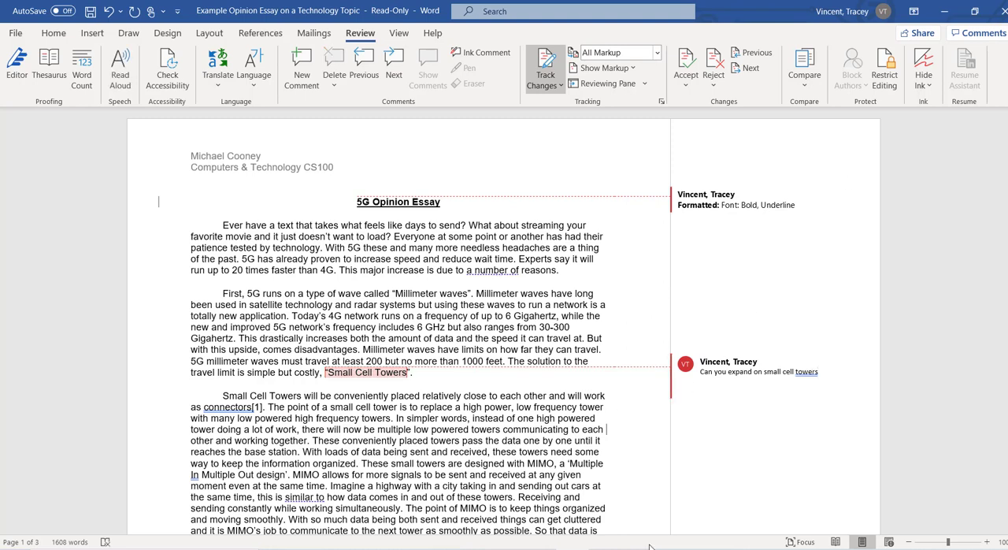
{"action": "left_click_drag", "start_coordinate": [1006, 169], "coordinate": [1004, 137]}
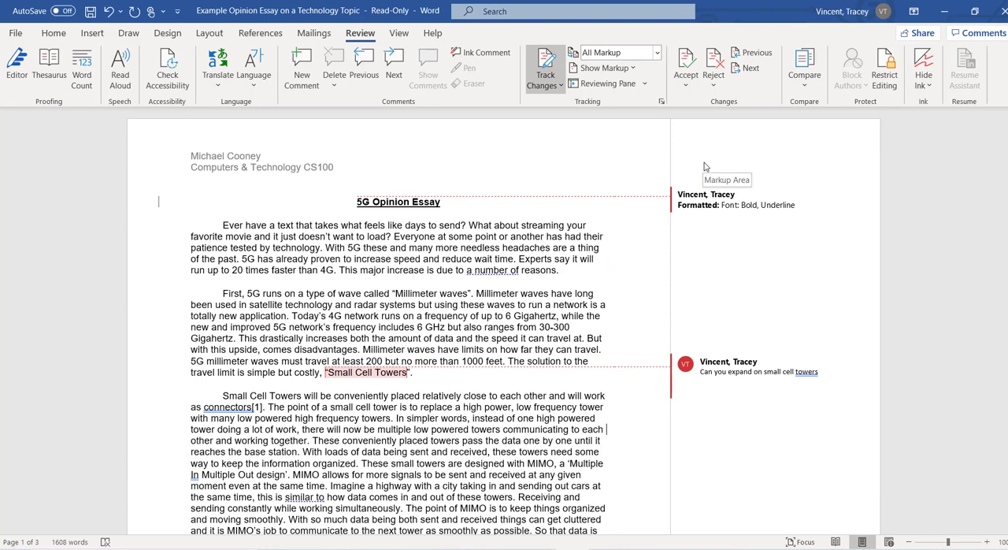